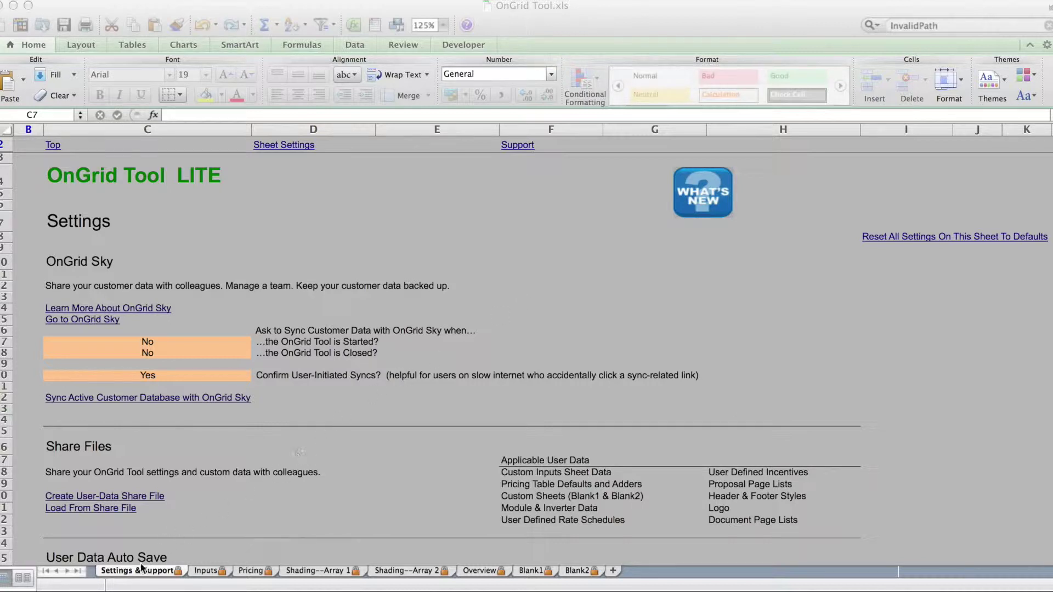
Review the Settings & Support sheet from the OnGrid Sky settings down to the web conference and emergency technical support sections
{"action": "left_click", "coordinate": [86, 221]}
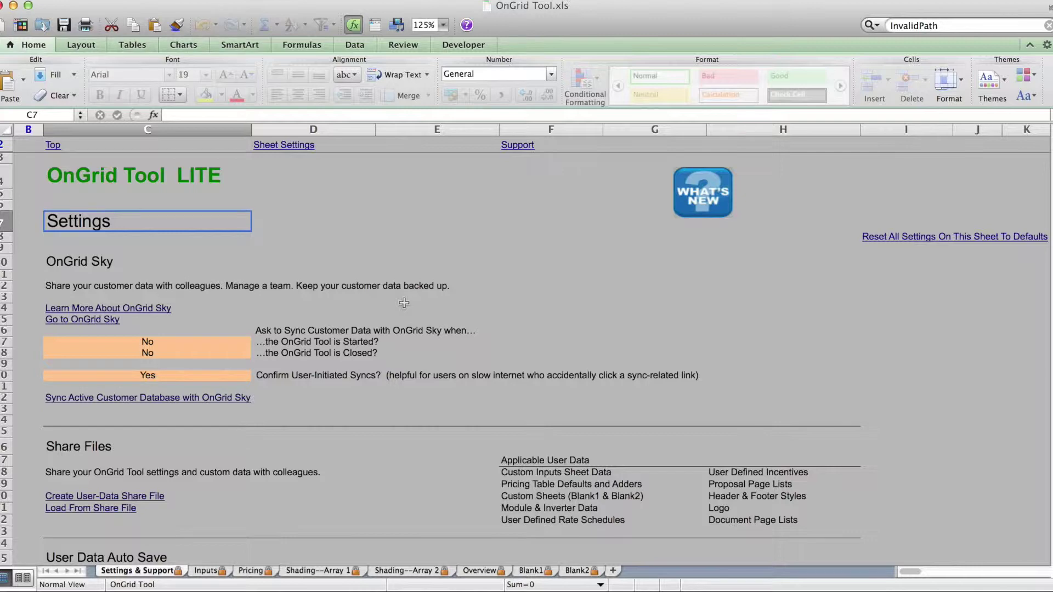
{"action": "scroll", "coordinate": [452, 372], "scroll_direction": "down", "scroll_amount": 15}
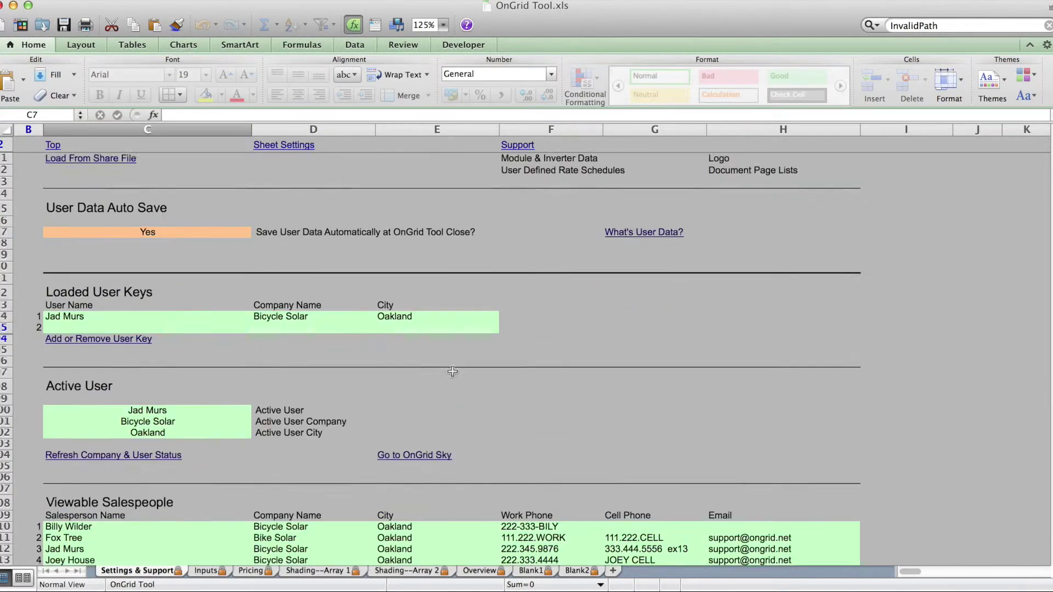
{"action": "scroll", "coordinate": [451, 371], "scroll_direction": "down", "scroll_amount": 10}
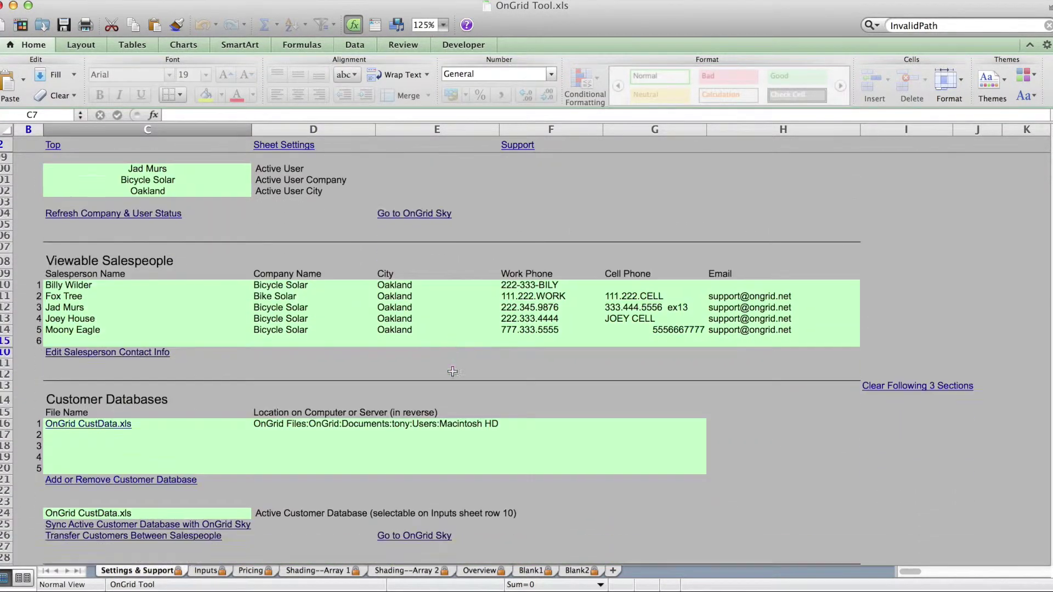
{"action": "scroll", "coordinate": [452, 371], "scroll_direction": "down", "scroll_amount": 15}
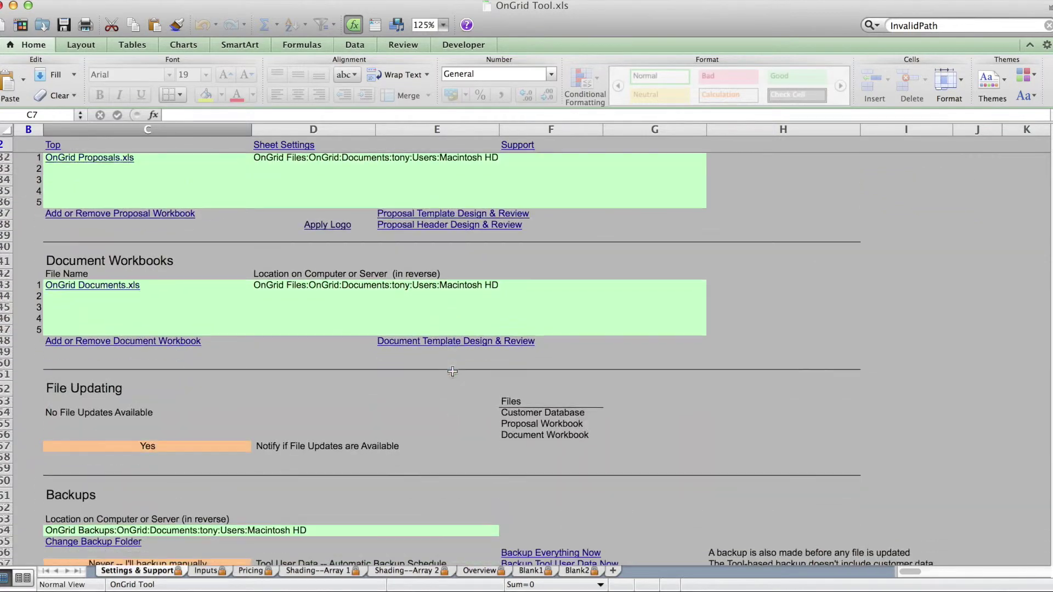
{"action": "scroll", "coordinate": [452, 371], "scroll_direction": "down", "scroll_amount": 20}
{"action": "scroll", "coordinate": [452, 371], "scroll_direction": "down", "scroll_amount": 20}
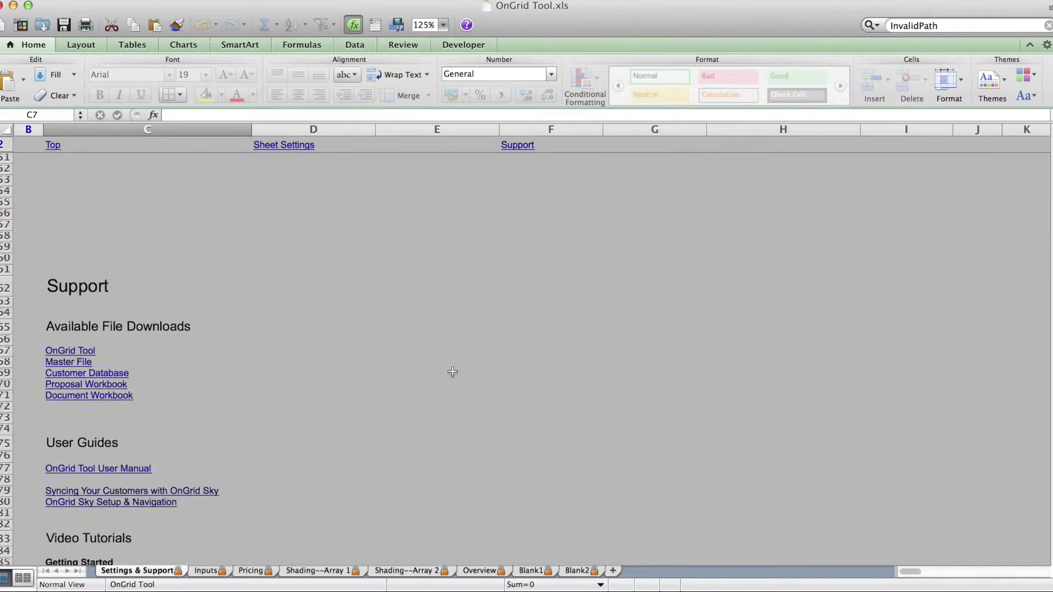
{"action": "scroll", "coordinate": [452, 371], "scroll_direction": "down", "scroll_amount": 3}
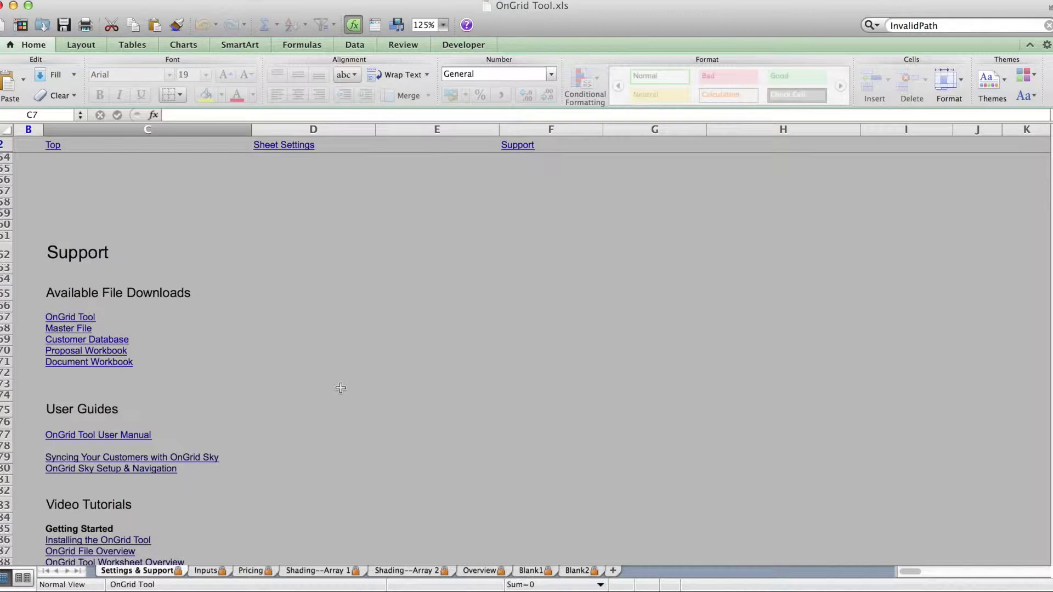
{"action": "scroll", "coordinate": [363, 402], "scroll_direction": "down", "scroll_amount": 5}
{"action": "scroll", "coordinate": [363, 401], "scroll_direction": "down", "scroll_amount": 15}
{"action": "scroll", "coordinate": [363, 401], "scroll_direction": "down", "scroll_amount": 8}
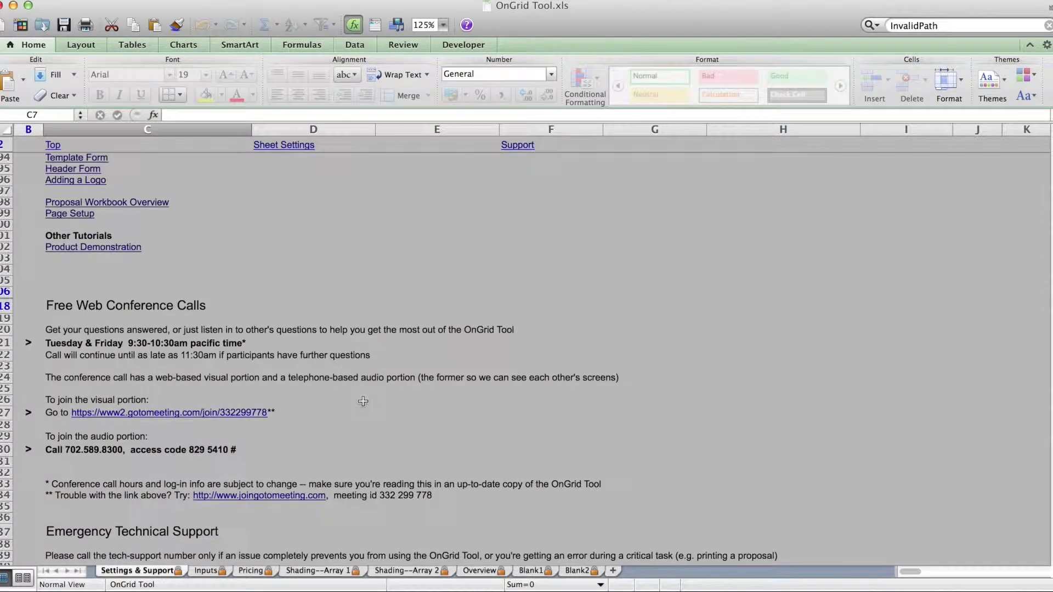
{"action": "scroll", "coordinate": [363, 402], "scroll_direction": "down", "scroll_amount": 6}
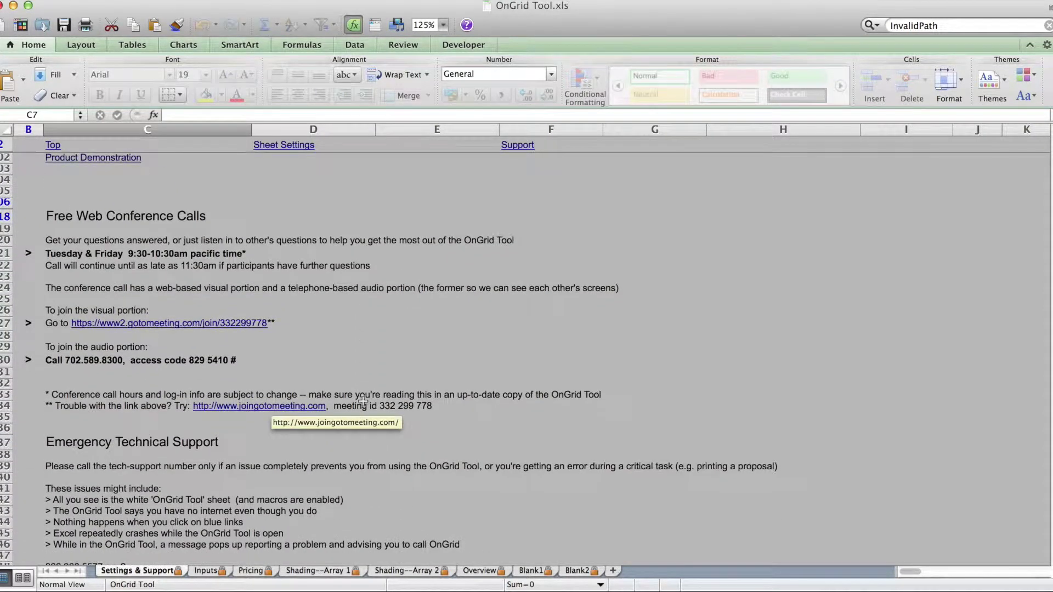
Review the customer information, electric rates and usage, and solar system and site variables sections of the Inputs sheet
{"action": "left_click", "coordinate": [206, 571]}
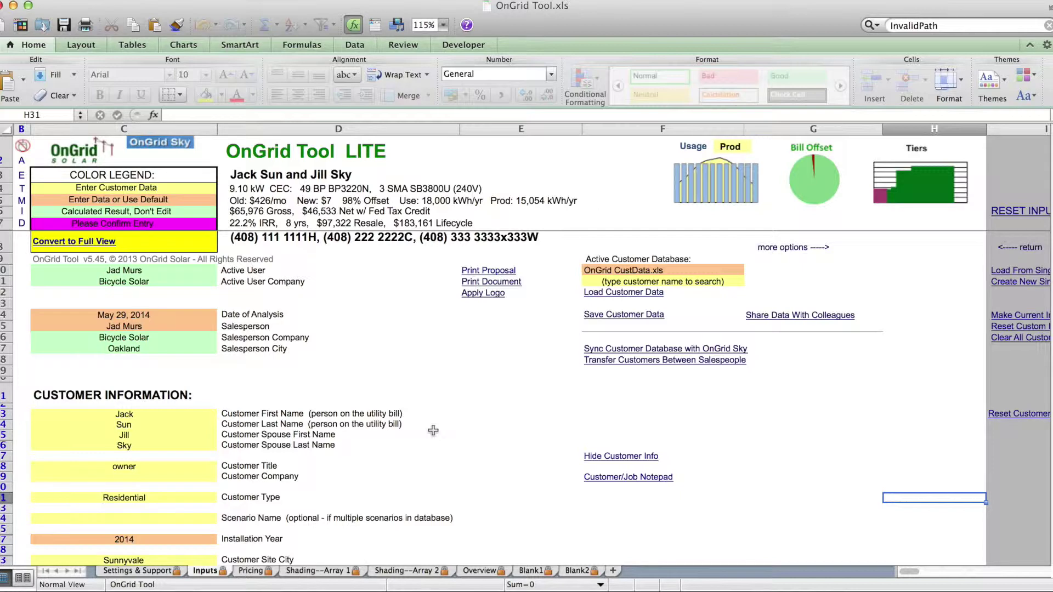
{"action": "scroll", "coordinate": [433, 431], "scroll_direction": "down", "scroll_amount": 10}
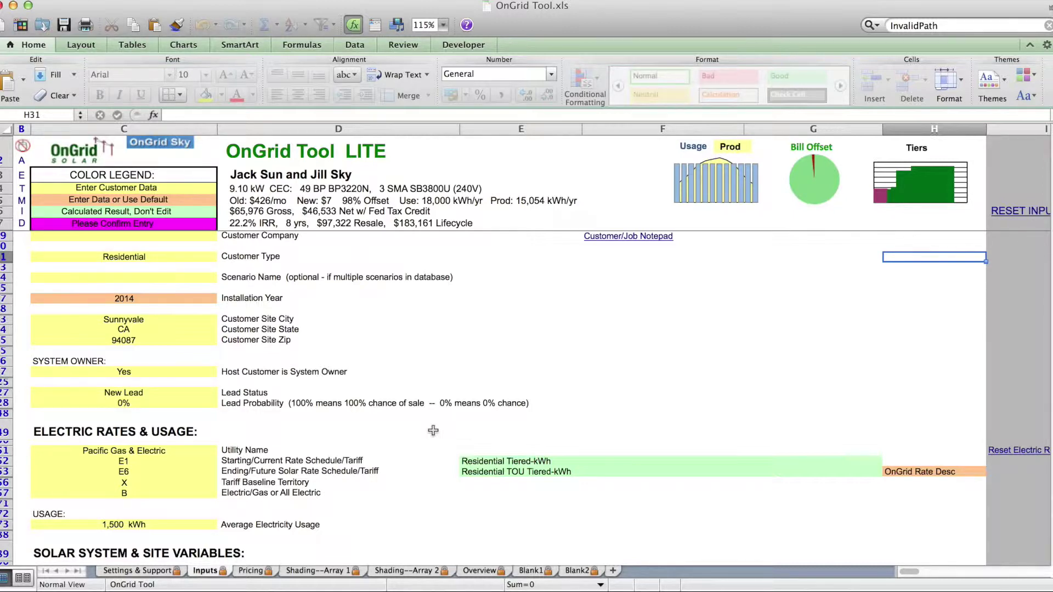
{"action": "scroll", "coordinate": [433, 431], "scroll_direction": "up", "scroll_amount": 5}
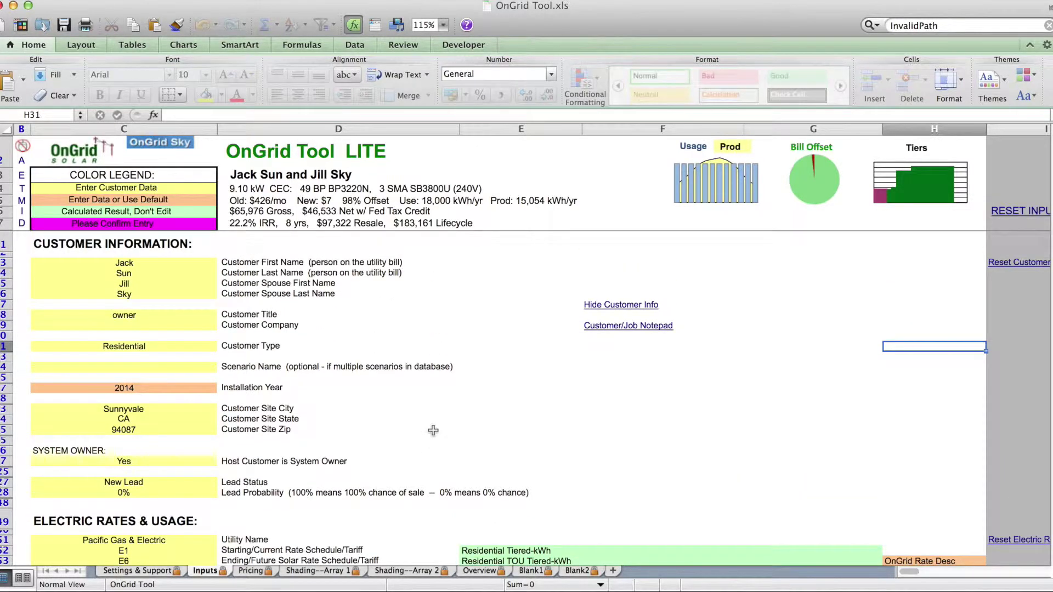
{"action": "scroll", "coordinate": [433, 430], "scroll_direction": "up", "scroll_amount": 5}
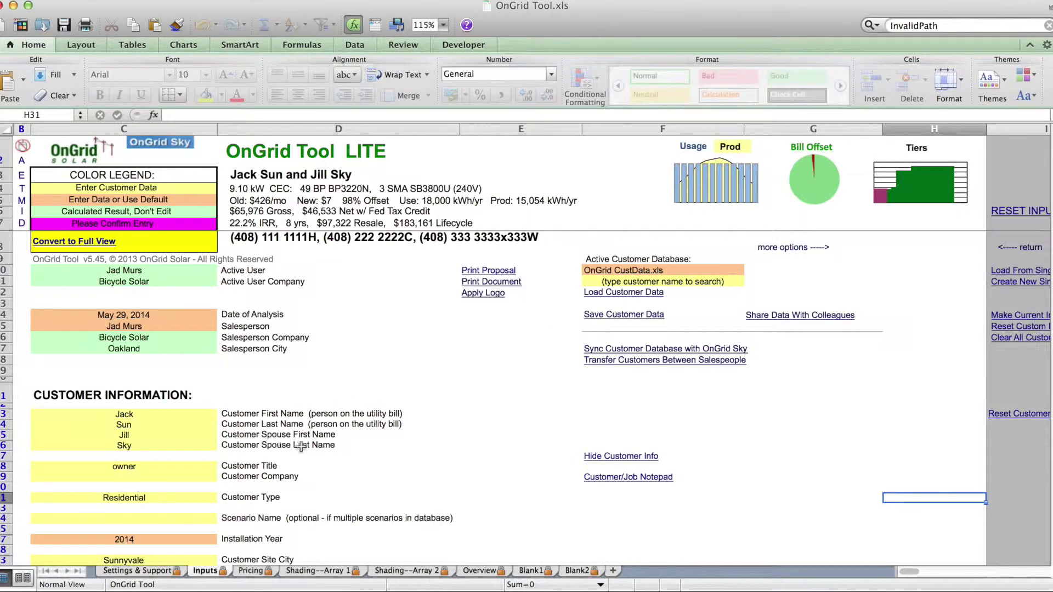
{"action": "scroll", "coordinate": [302, 447], "scroll_direction": "down", "scroll_amount": 4}
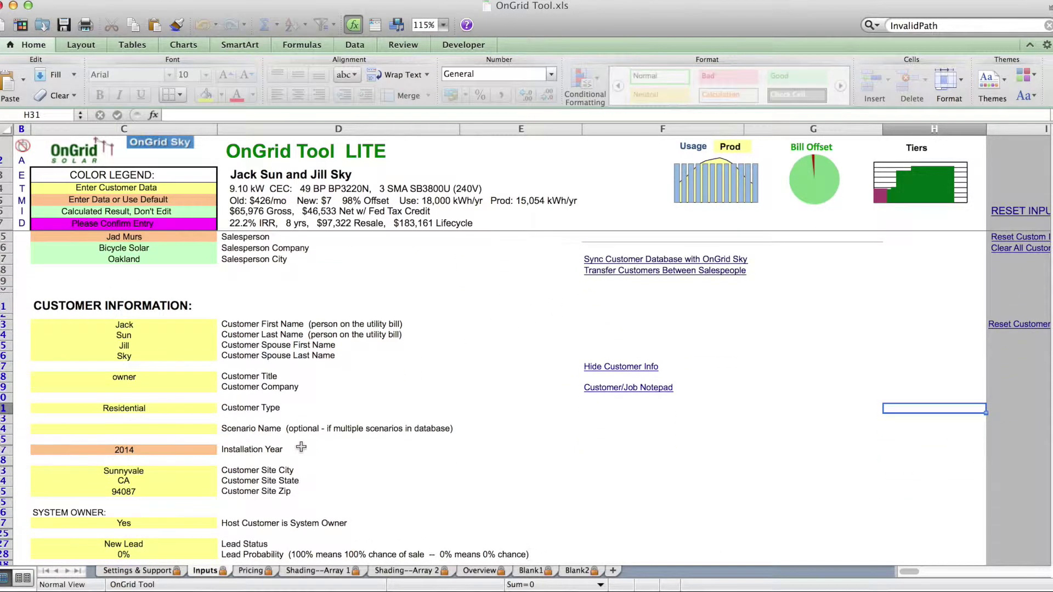
{"action": "scroll", "coordinate": [302, 447], "scroll_direction": "down", "scroll_amount": 2}
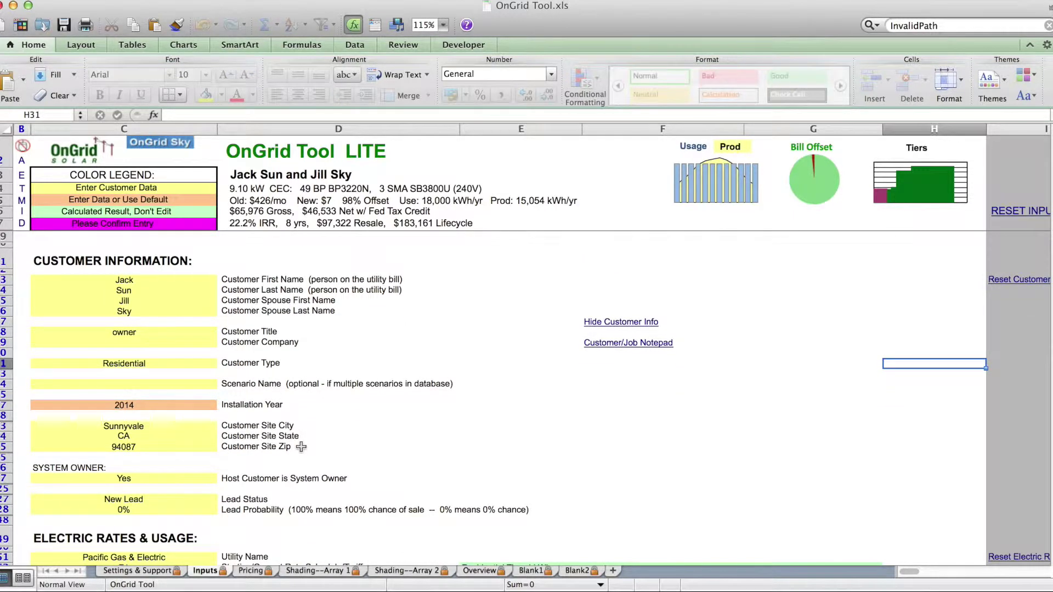
{"action": "scroll", "coordinate": [301, 447], "scroll_direction": "down", "scroll_amount": 7}
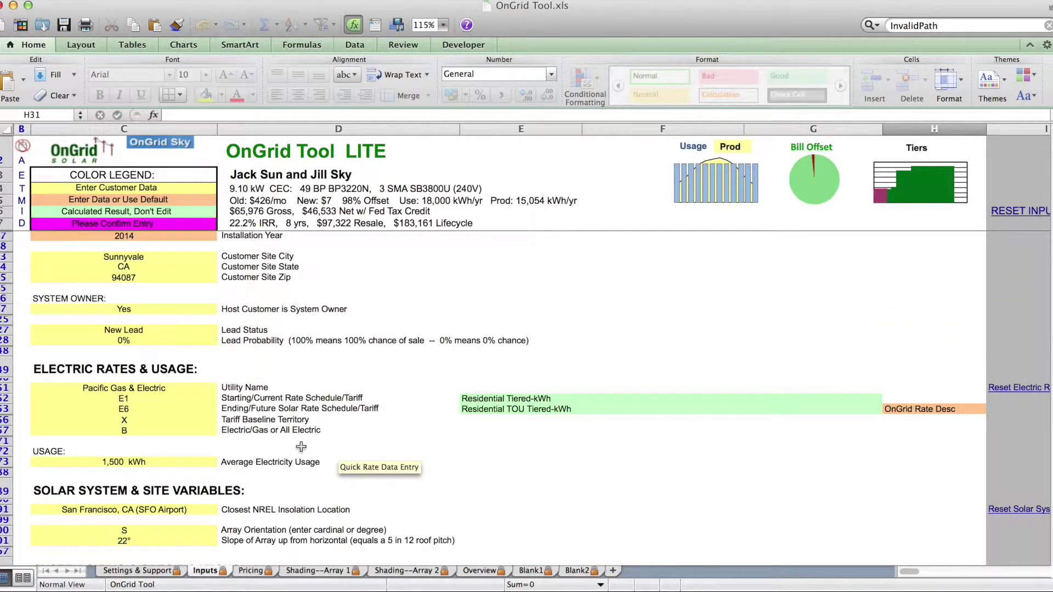
{"action": "scroll", "coordinate": [303, 449], "scroll_direction": "up", "scroll_amount": 3}
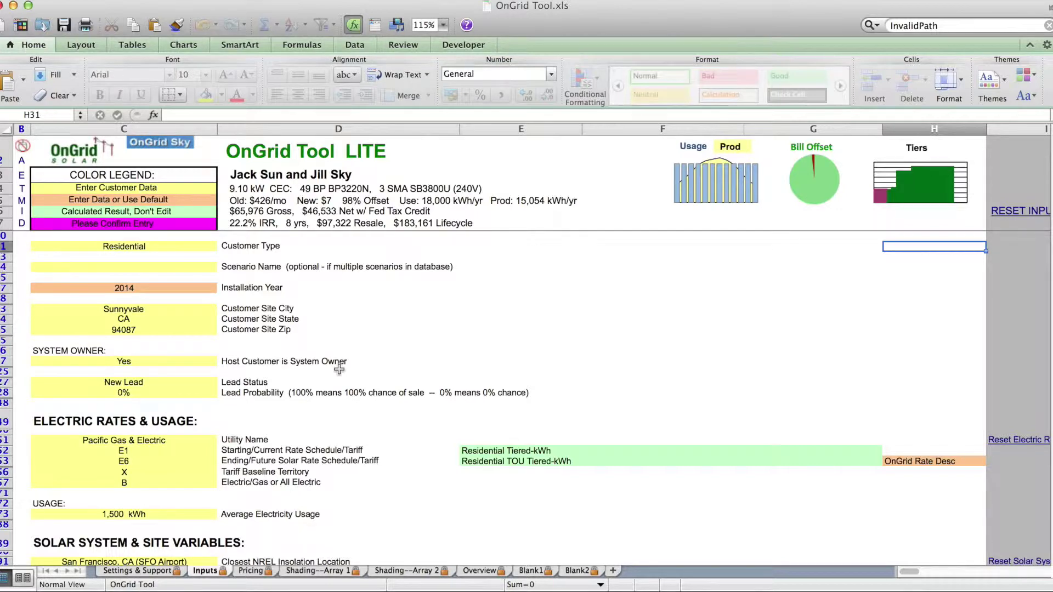
{"action": "scroll", "coordinate": [339, 369], "scroll_direction": "up", "scroll_amount": 5}
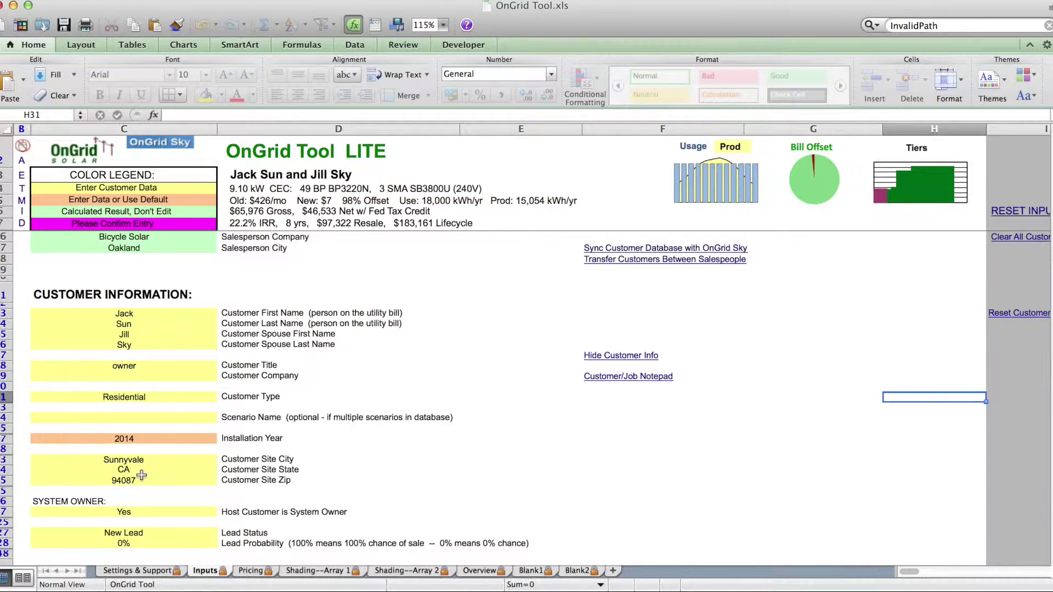
{"action": "scroll", "coordinate": [285, 466], "scroll_direction": "down", "scroll_amount": 8}
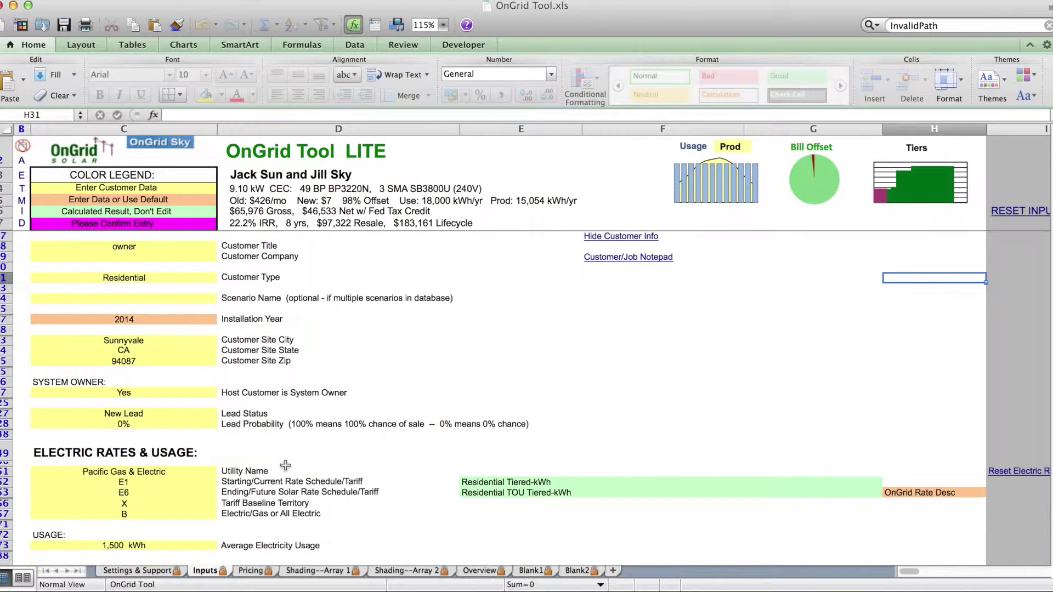
{"action": "scroll", "coordinate": [285, 465], "scroll_direction": "down", "scroll_amount": 3}
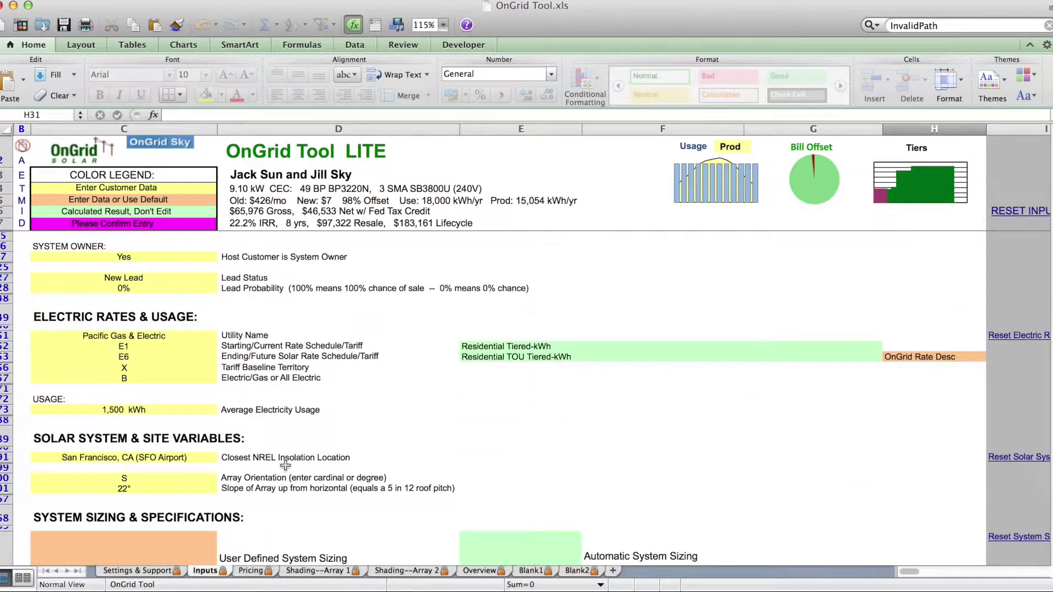
{"action": "scroll", "coordinate": [285, 465], "scroll_direction": "down", "scroll_amount": 1}
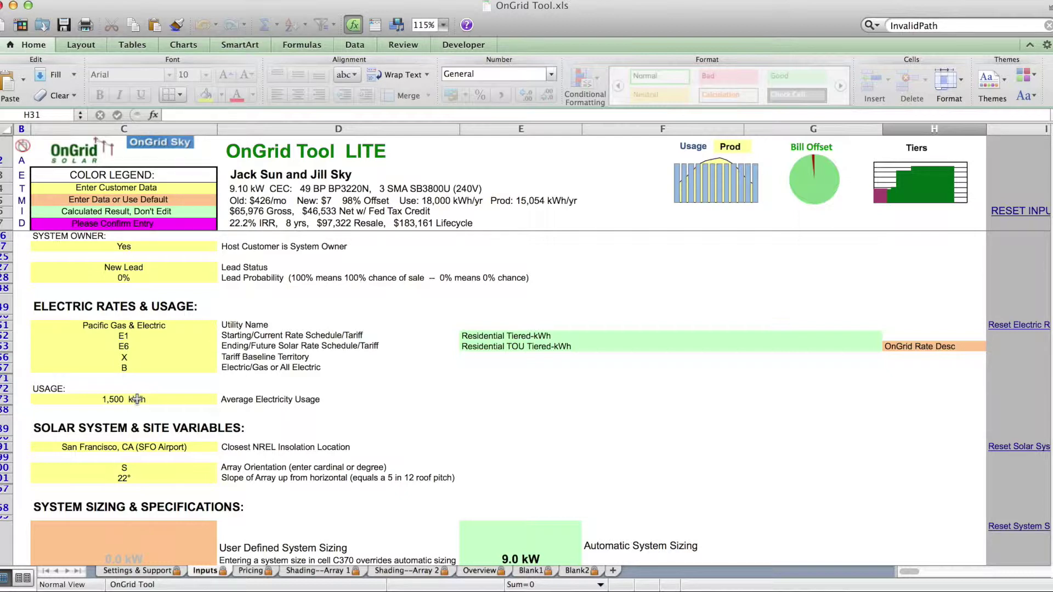
{"action": "scroll", "coordinate": [137, 399], "scroll_direction": "down", "scroll_amount": 5}
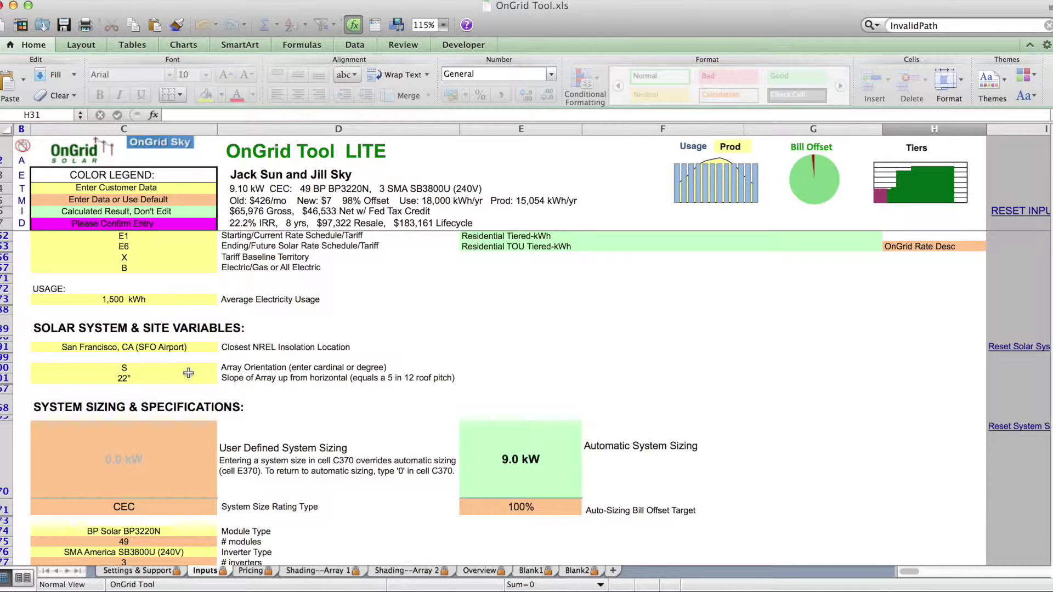
View the instructions for transferring SunEye or Pathfinder shading data on the Array 1 shading sheet, cancelling without choosing a file
{"action": "left_click", "coordinate": [325, 572]}
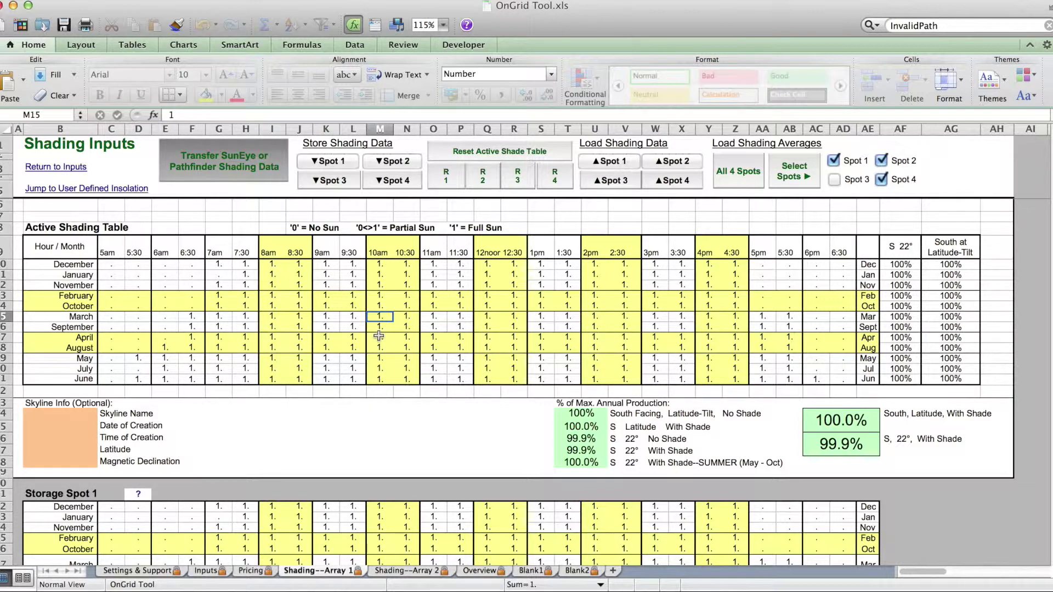
{"action": "left_click", "coordinate": [239, 174]}
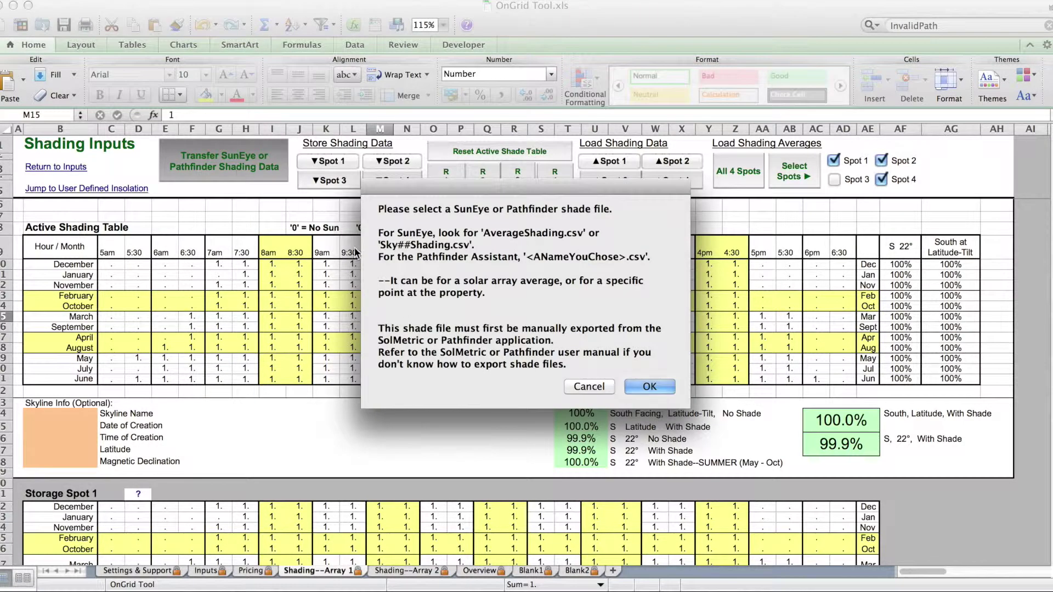
{"action": "left_click", "coordinate": [583, 386]}
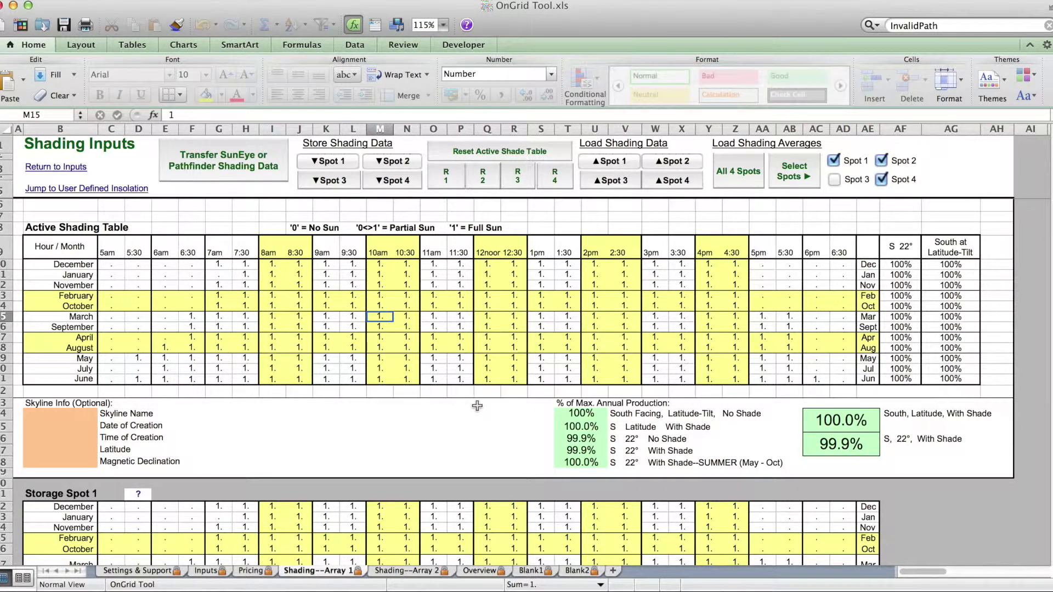
Override automatic sizing on the Inputs sheet by setting the user-defined system size to 5 kW
{"action": "left_click", "coordinate": [206, 571]}
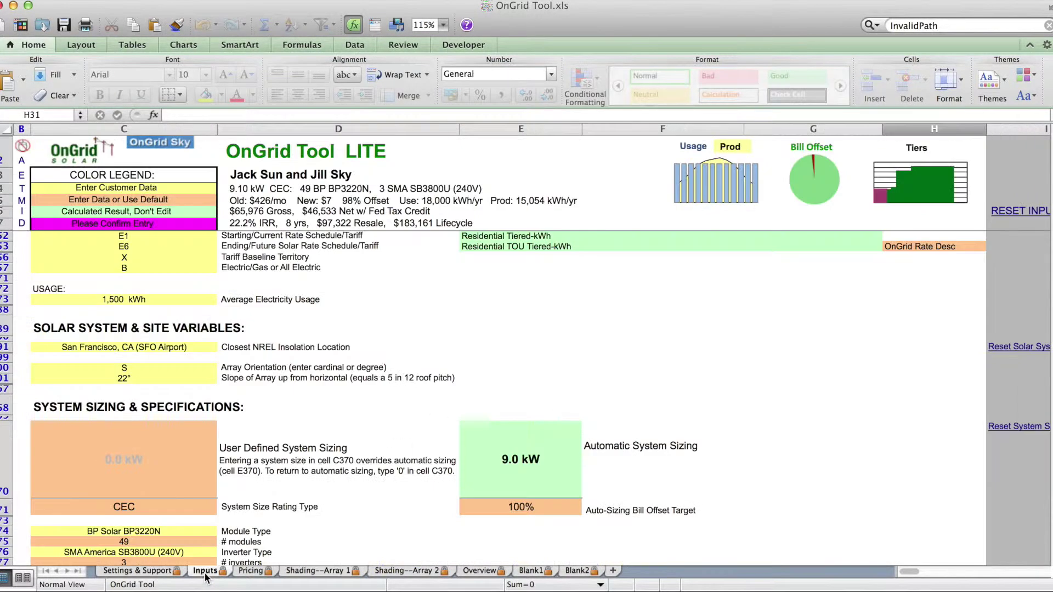
{"action": "scroll", "coordinate": [291, 453], "scroll_direction": "down", "scroll_amount": 5}
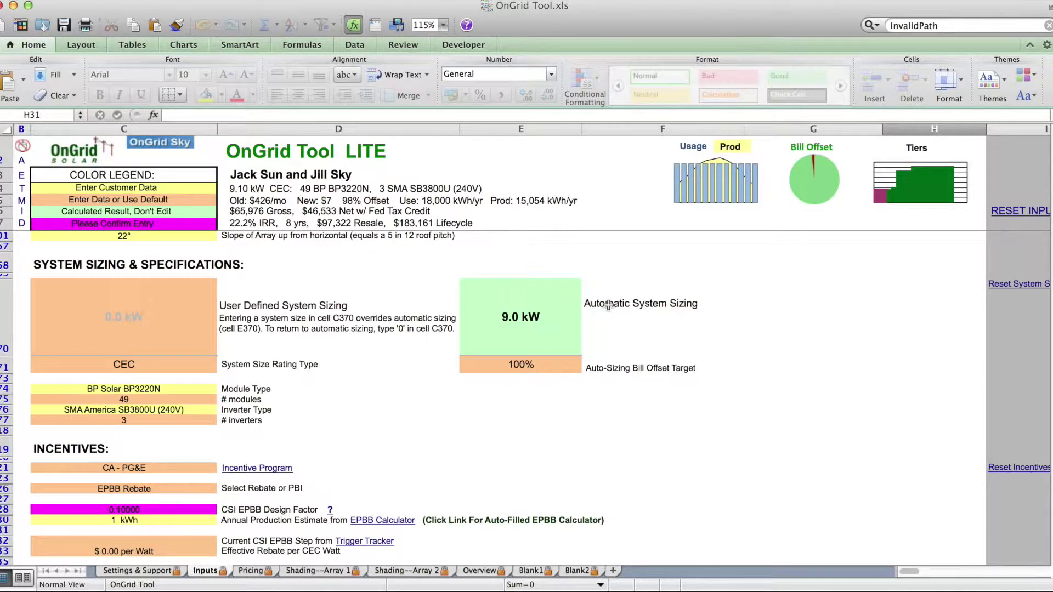
{"action": "left_click", "coordinate": [526, 364]}
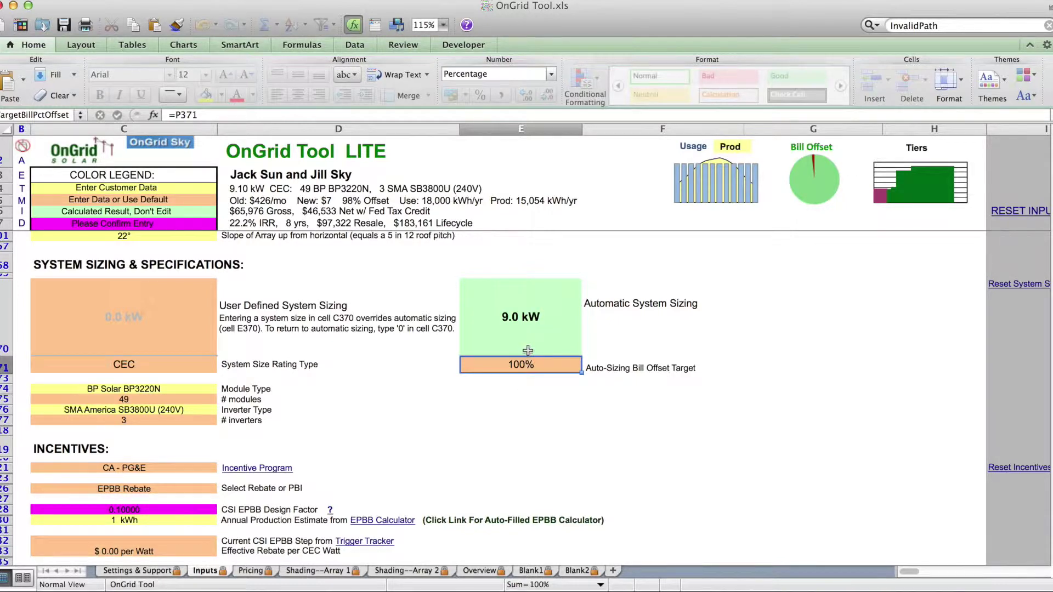
{"action": "left_click", "coordinate": [175, 331]}
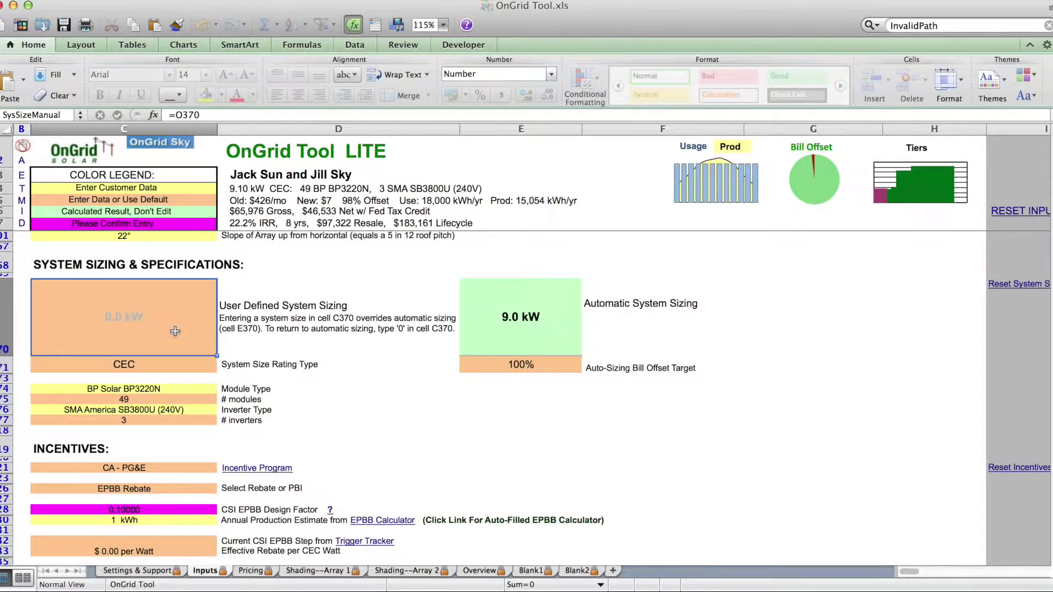
{"action": "type", "text": "5"}
{"action": "key", "text": "Return"}
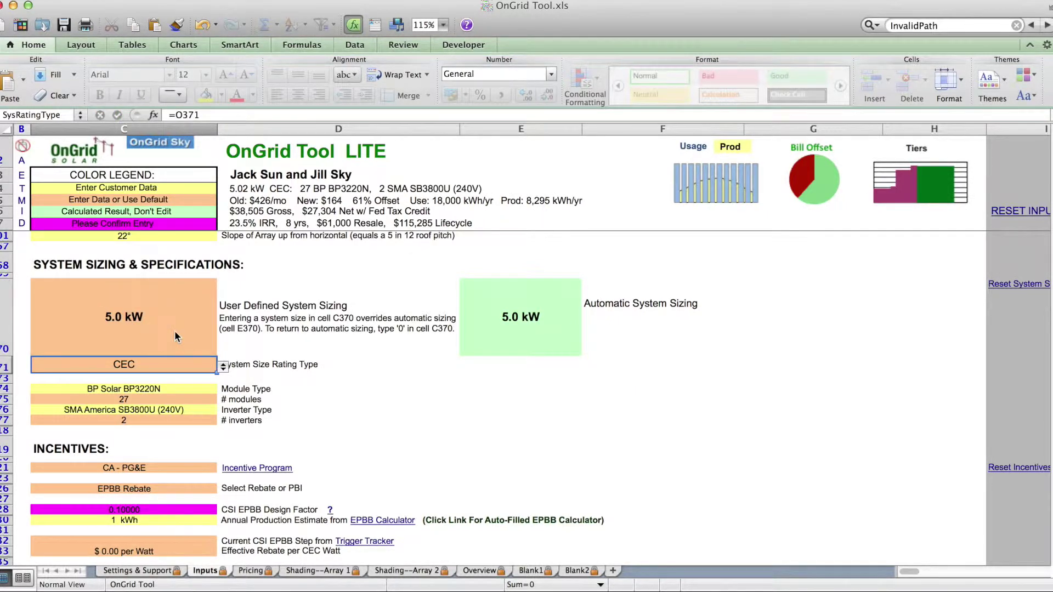
Set the number of modules to 25 in the system sizing and specifications section
{"action": "scroll", "coordinate": [175, 332], "scroll_direction": "down", "scroll_amount": 2}
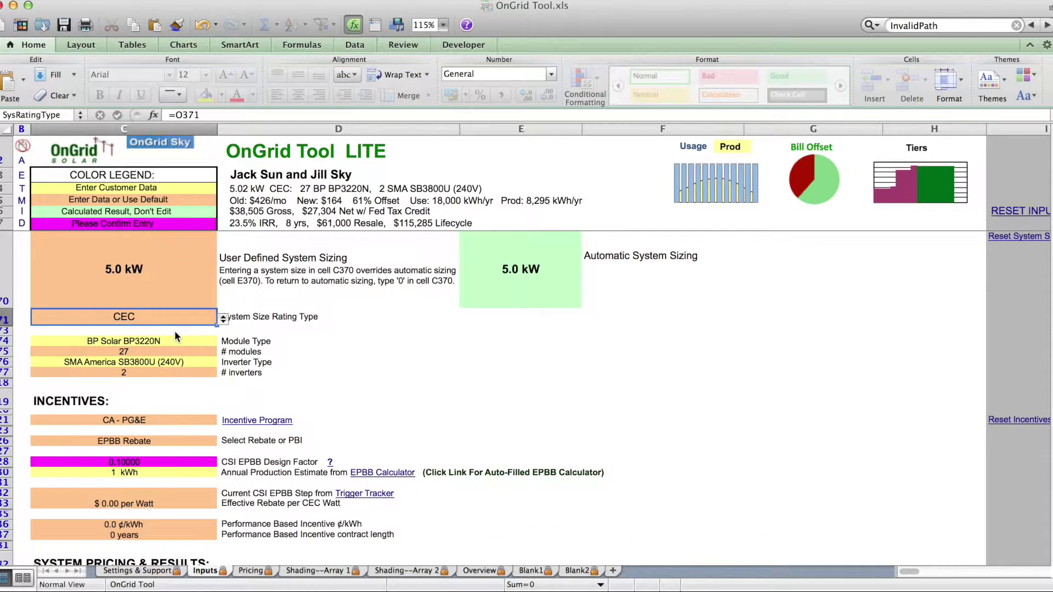
{"action": "left_click", "coordinate": [184, 352]}
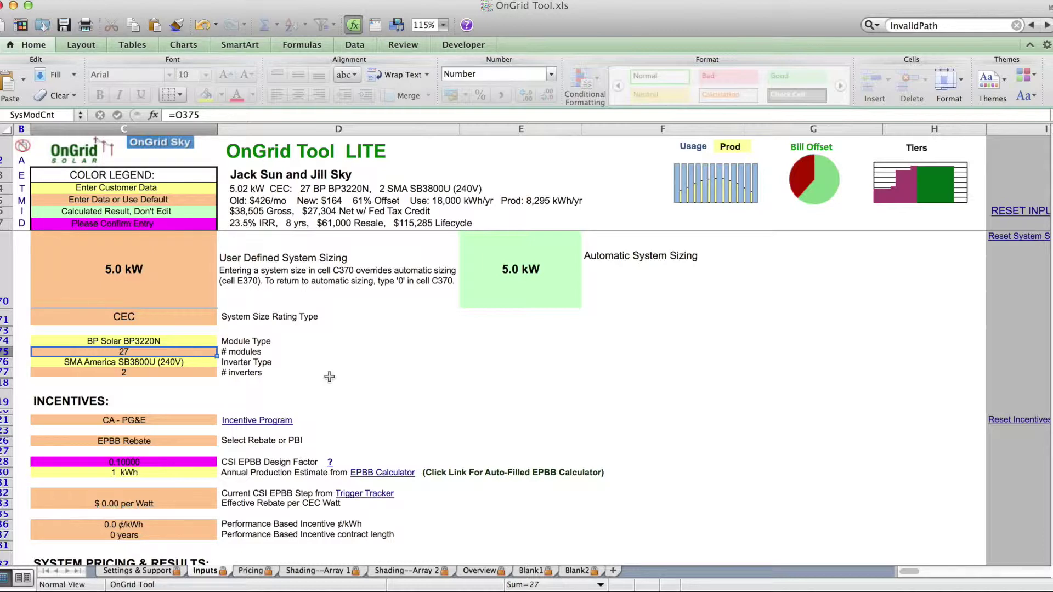
{"action": "type", "text": "25"}
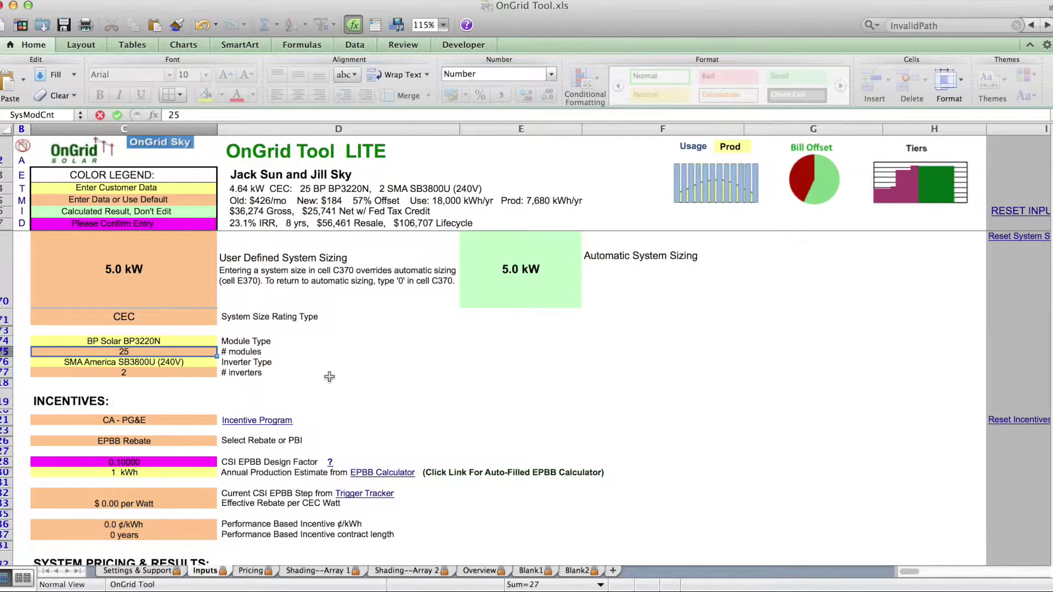
{"action": "key", "text": "Return"}
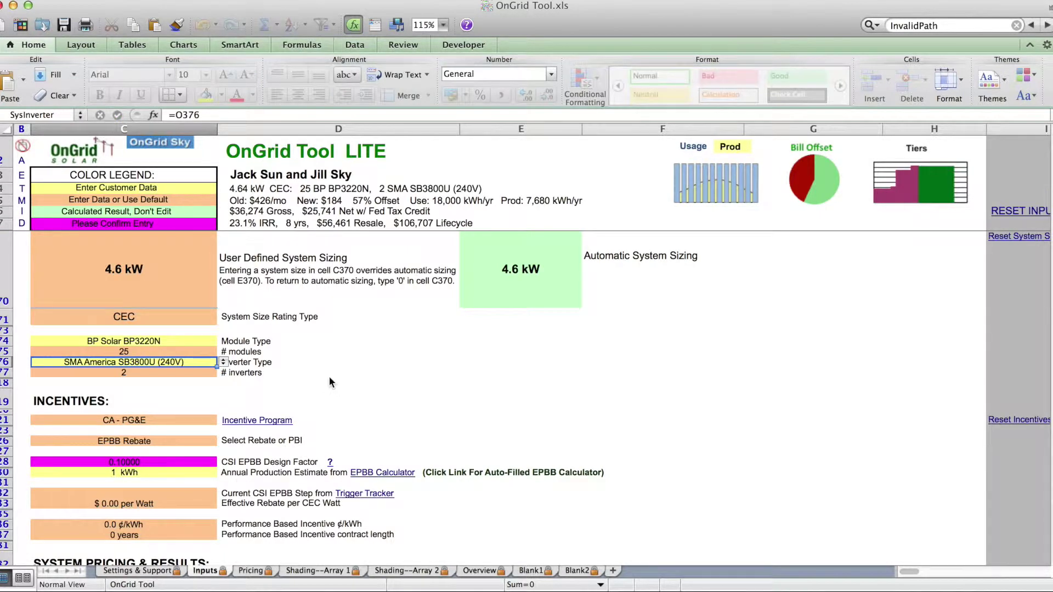
Return to automatic system sizing by setting the user-defined system size to 0
{"action": "left_click", "coordinate": [163, 290]}
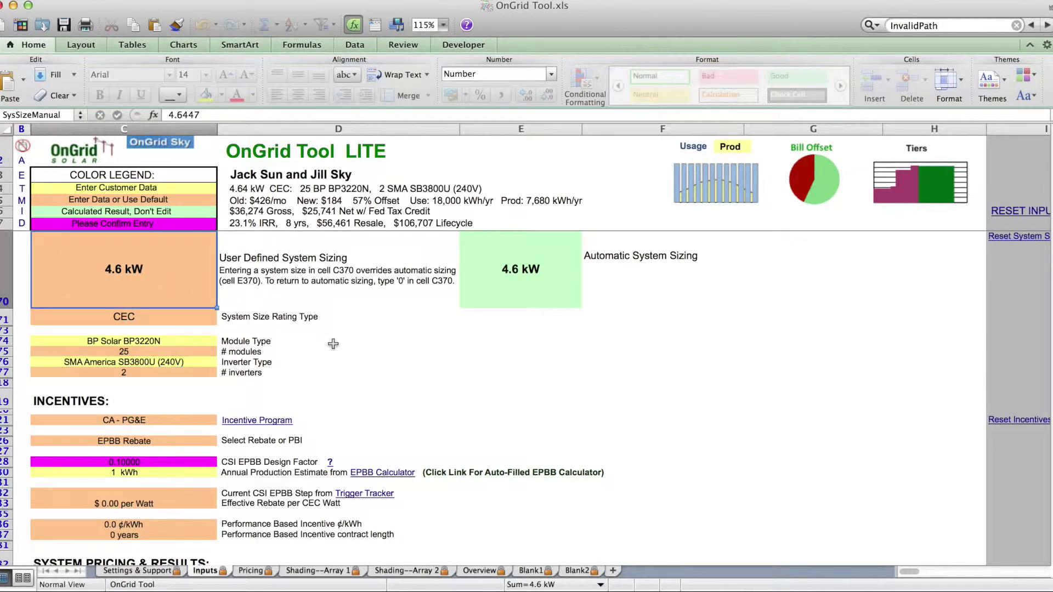
{"action": "type", "text": "0"}
{"action": "key", "text": "Return"}
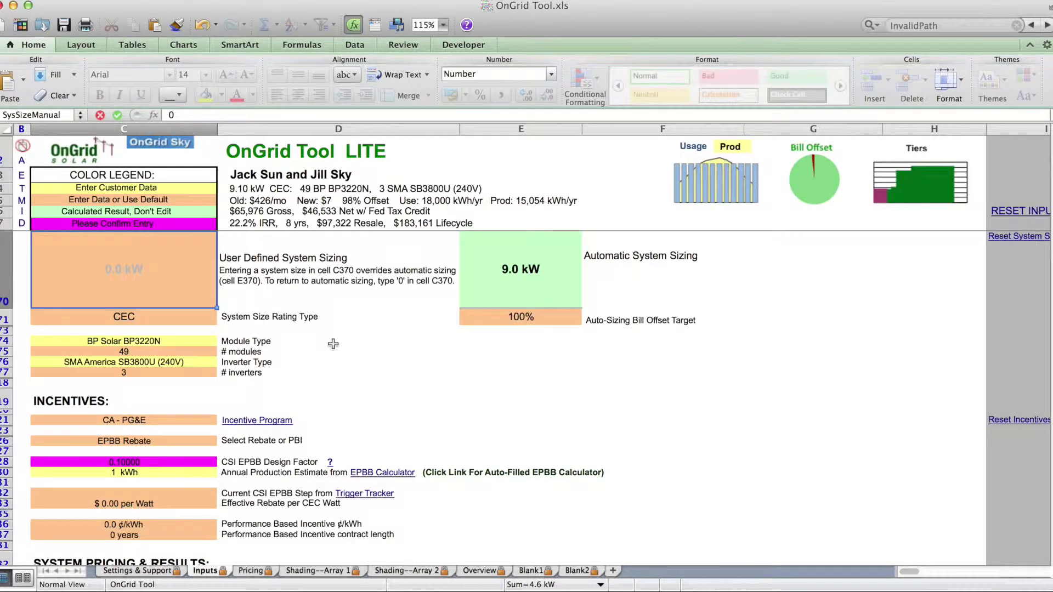
Review the incentives and system pricing sections, selecting the base cost per CEC rated watt
{"action": "scroll", "coordinate": [333, 402], "scroll_direction": "down", "scroll_amount": 5}
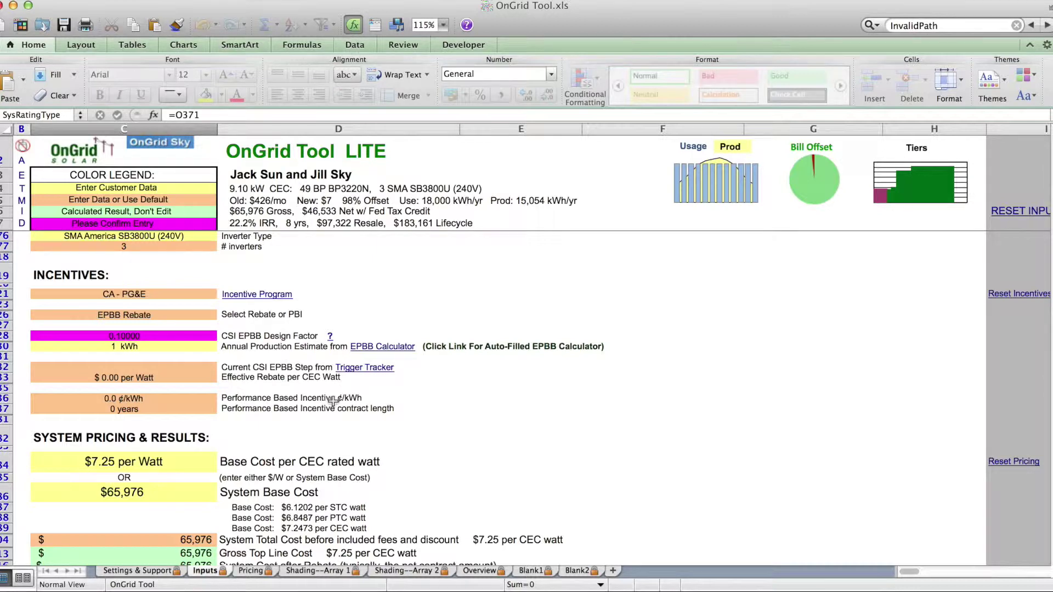
{"action": "scroll", "coordinate": [399, 426], "scroll_direction": "down", "scroll_amount": 5}
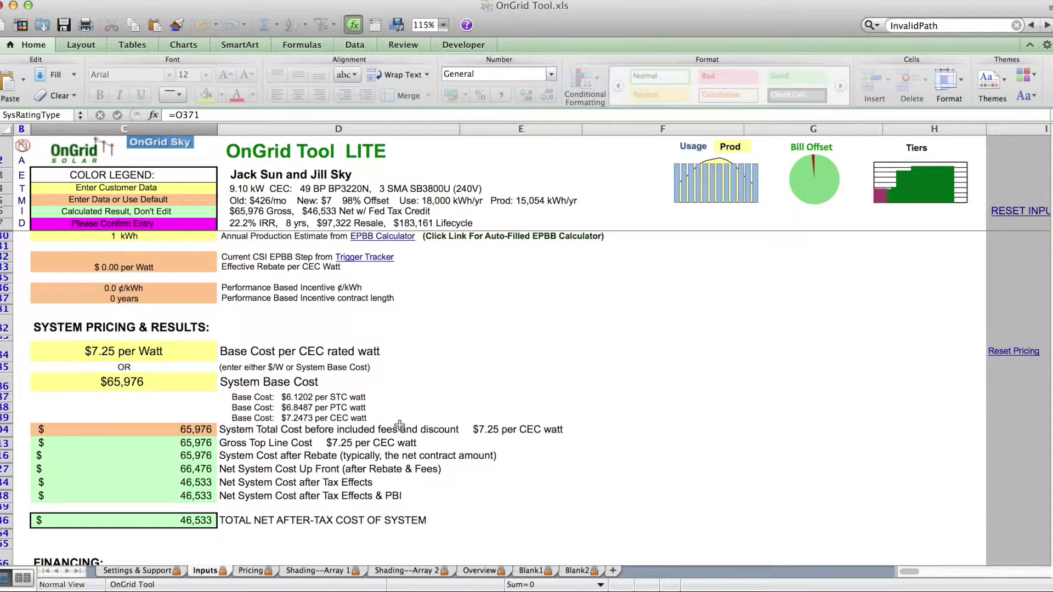
{"action": "scroll", "coordinate": [399, 426], "scroll_direction": "down", "scroll_amount": 1}
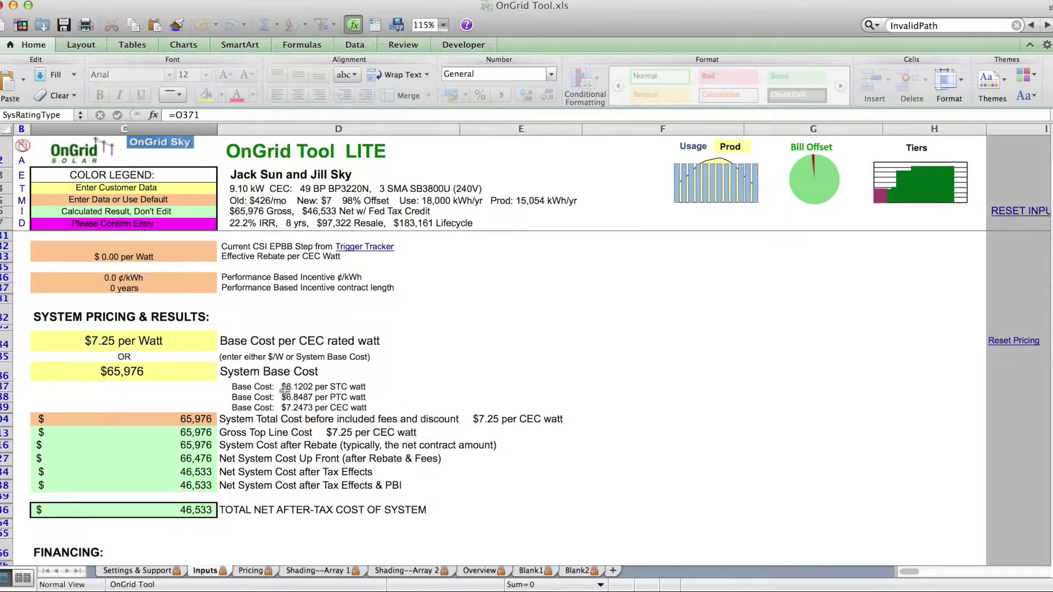
{"action": "left_click", "coordinate": [192, 341]}
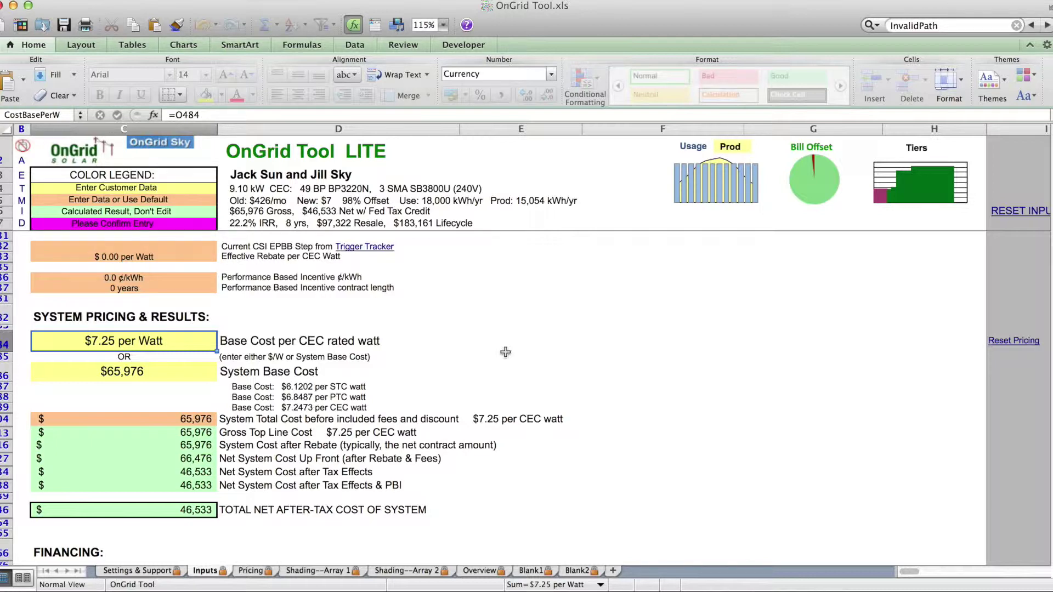
Examine the main components, other components, shipping and labor line items on the Pricing sheet, selecting the Array 1 module cost per STC watt
{"action": "left_click", "coordinate": [251, 571]}
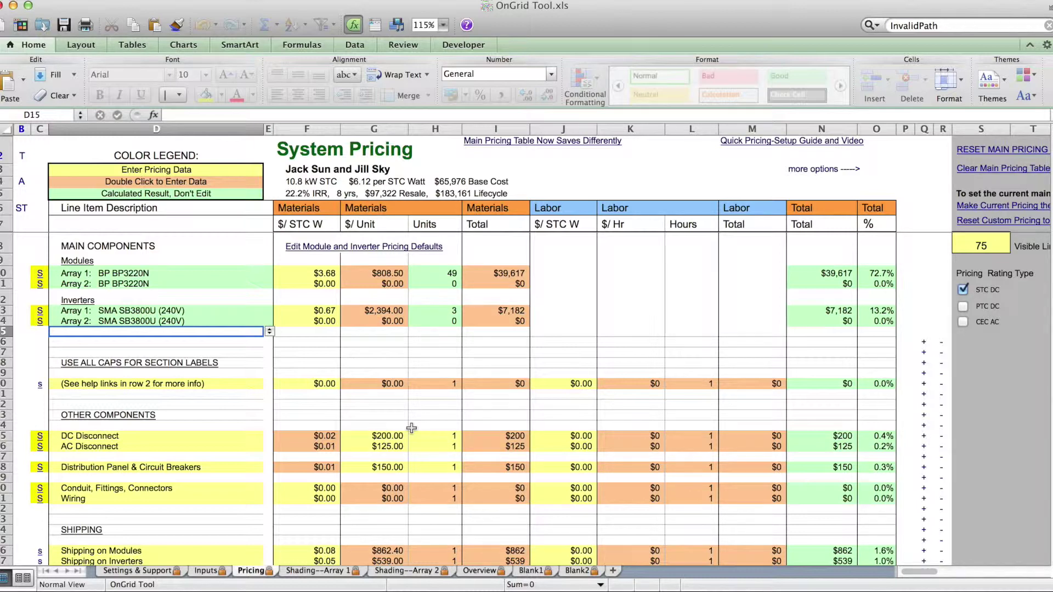
{"action": "left_click", "coordinate": [323, 283]}
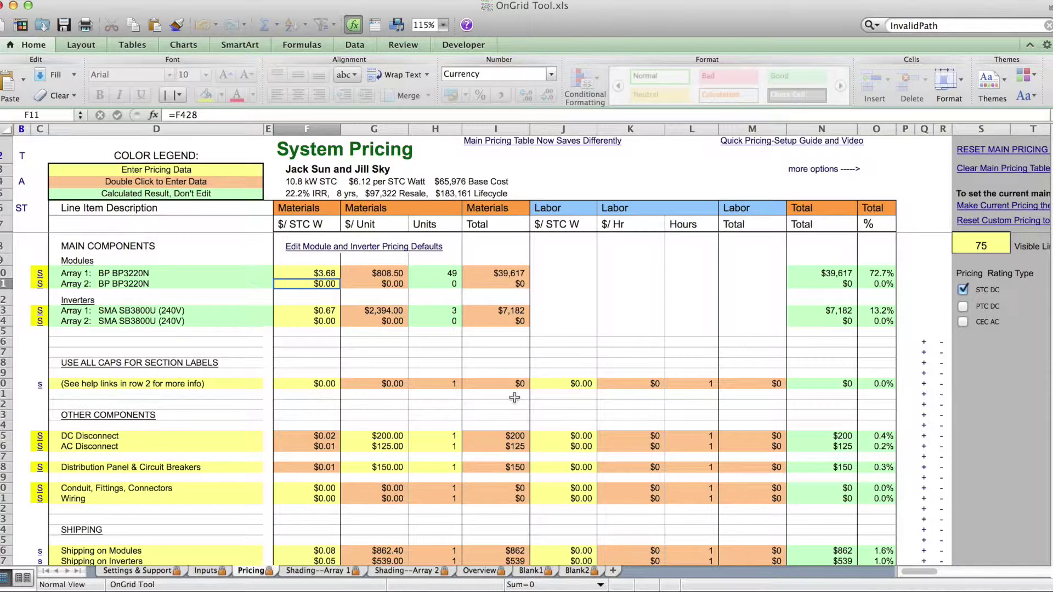
{"action": "key", "text": "Up"}
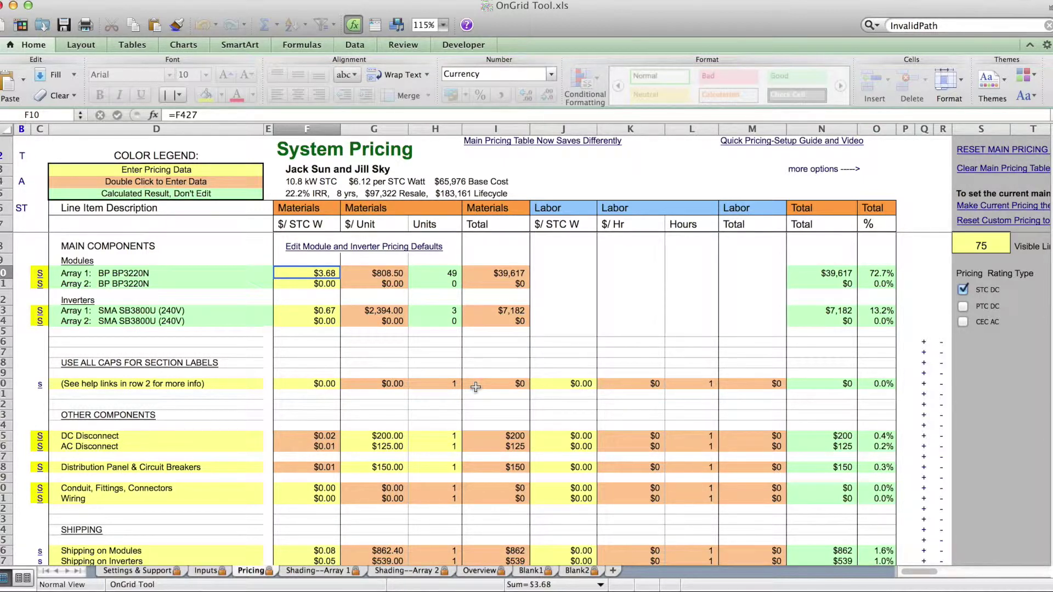
{"action": "scroll", "coordinate": [480, 429], "scroll_direction": "down", "scroll_amount": 4}
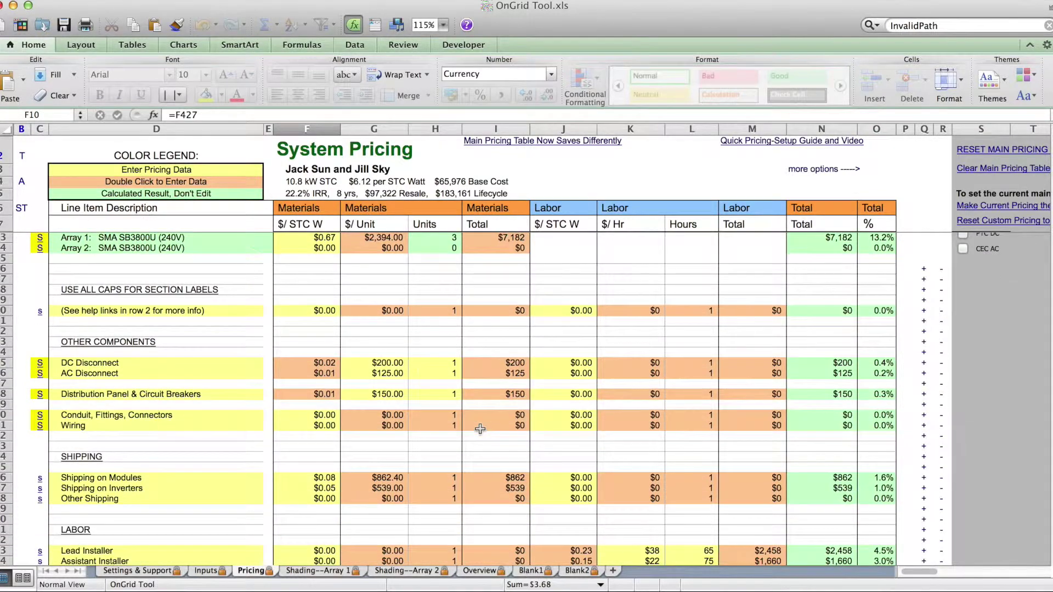
{"action": "scroll", "coordinate": [480, 429], "scroll_direction": "down", "scroll_amount": 3}
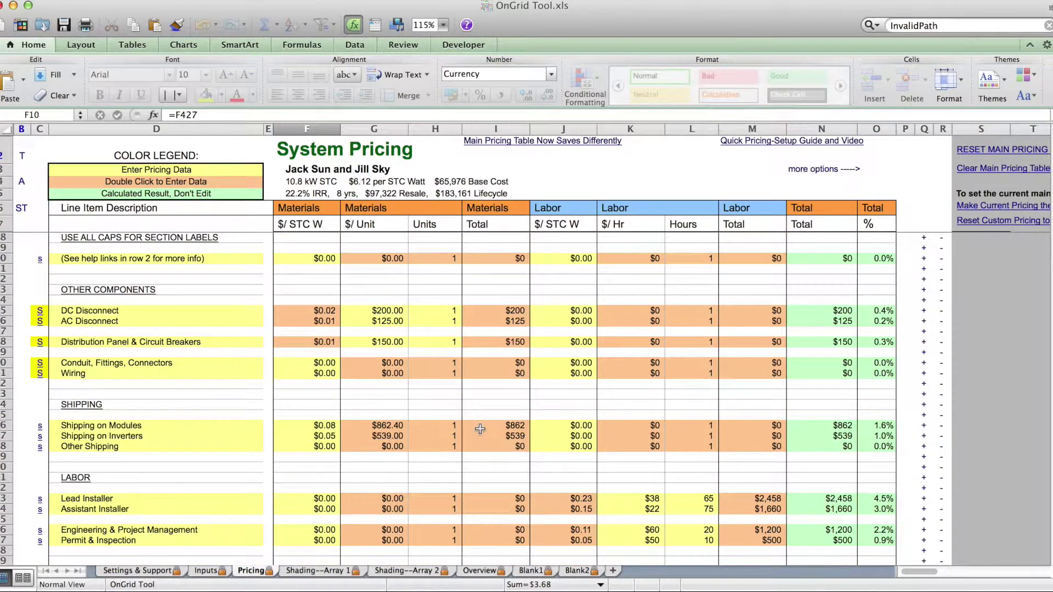
{"action": "scroll", "coordinate": [480, 429], "scroll_direction": "down", "scroll_amount": 1}
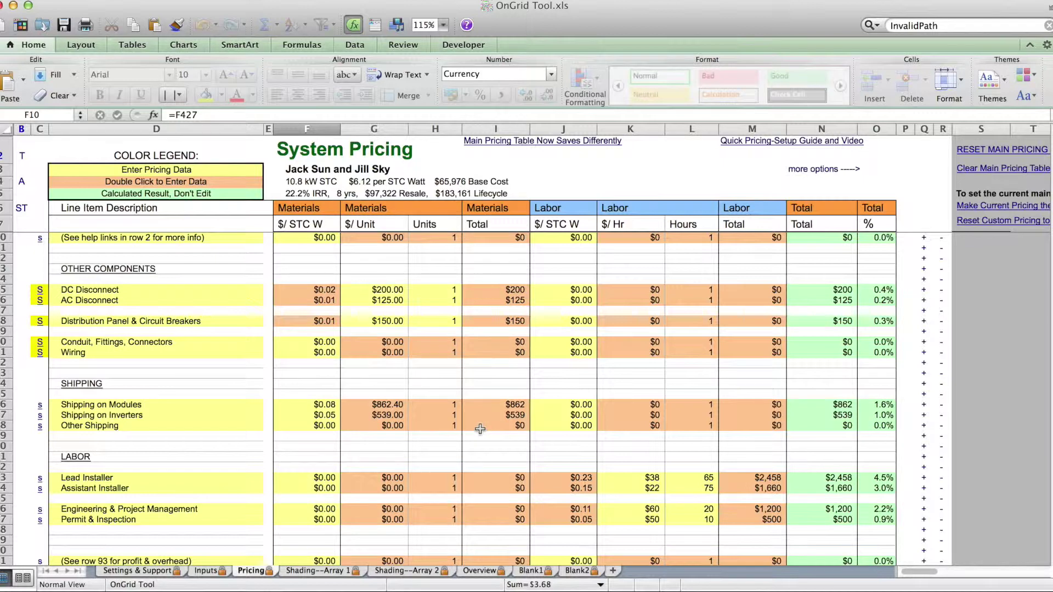
{"action": "scroll", "coordinate": [480, 429], "scroll_direction": "up", "scroll_amount": 4}
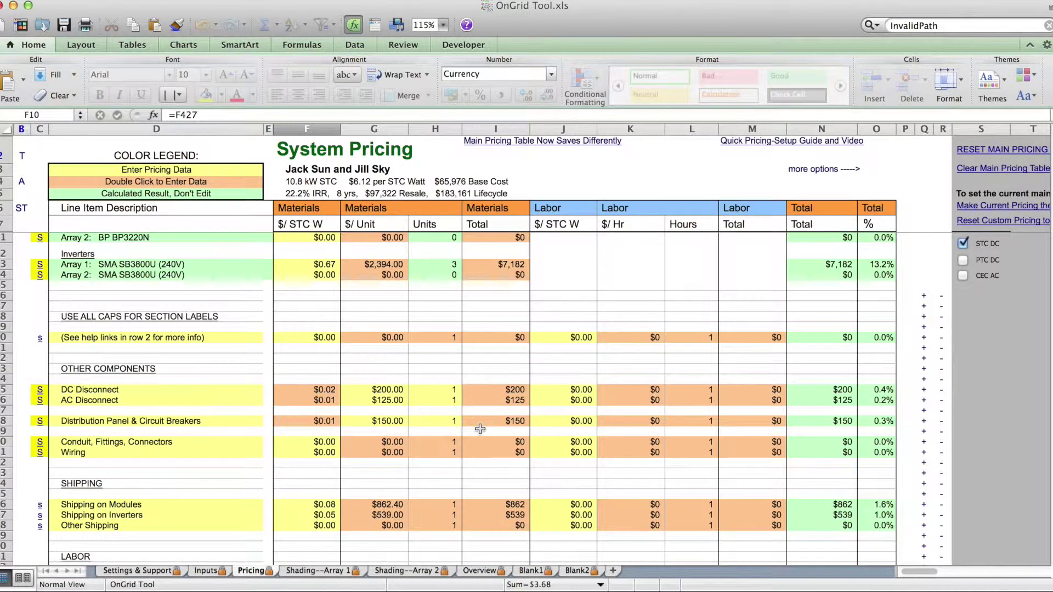
Set the base cost per CEC rated watt to $4.00 on the Inputs sheet
{"action": "left_click", "coordinate": [204, 570]}
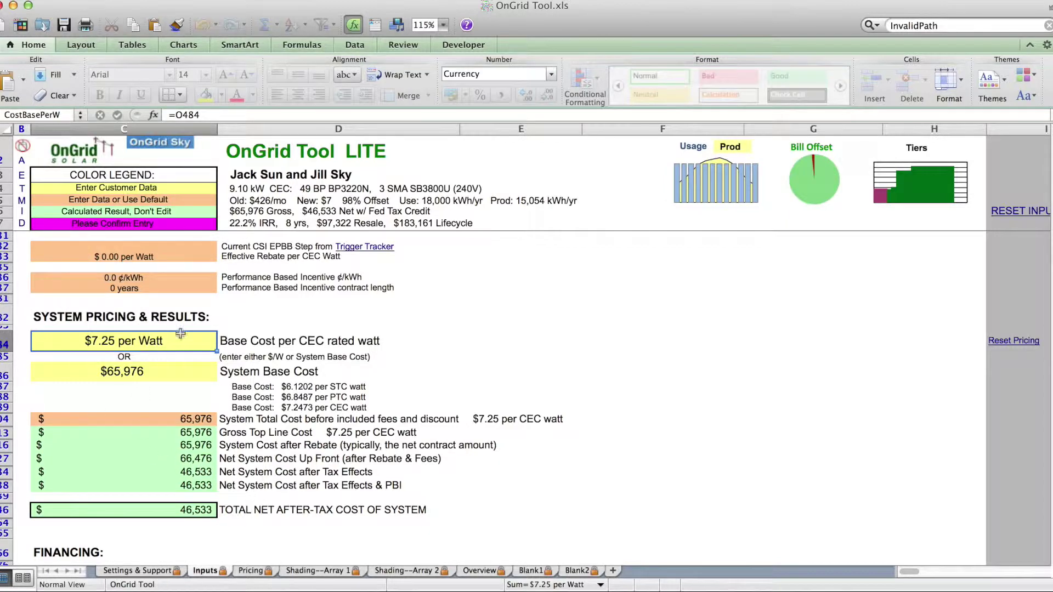
{"action": "type", "text": "4"}
{"action": "key", "text": "Return"}
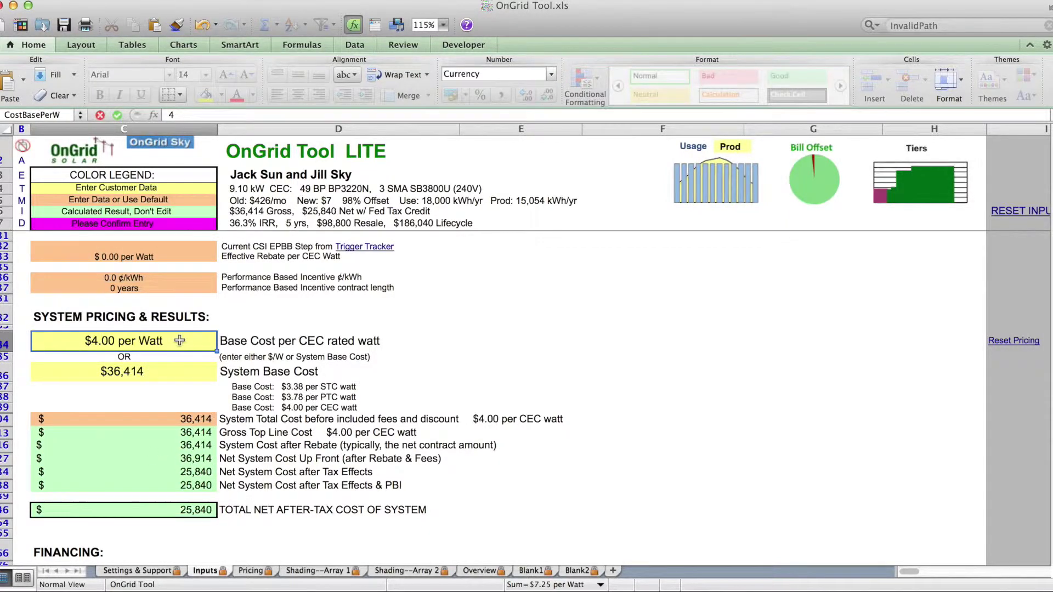
{"action": "key", "text": "Return"}
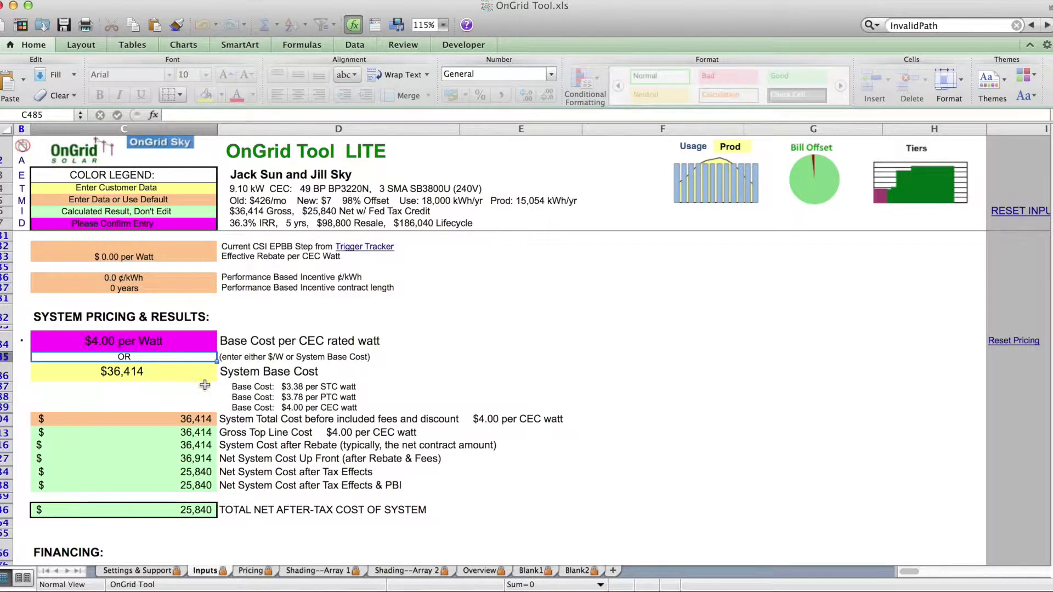
Examine the pricing results and the Financing and Sales Contract Inputs headings at the end of the Inputs sheet
{"action": "scroll", "coordinate": [293, 404], "scroll_direction": "down", "scroll_amount": 3}
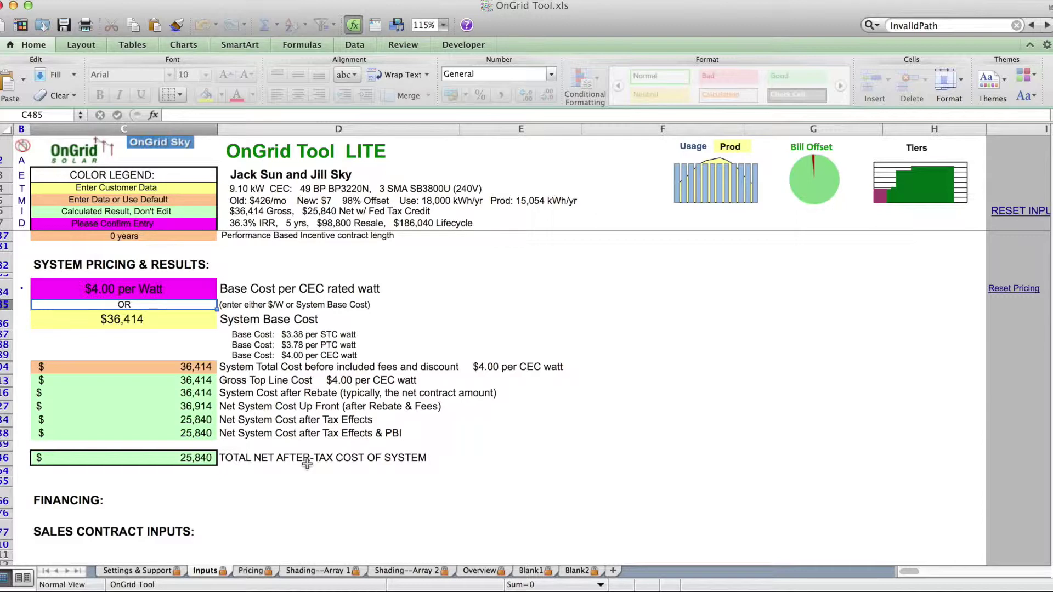
{"action": "scroll", "coordinate": [280, 499], "scroll_direction": "down", "scroll_amount": 5}
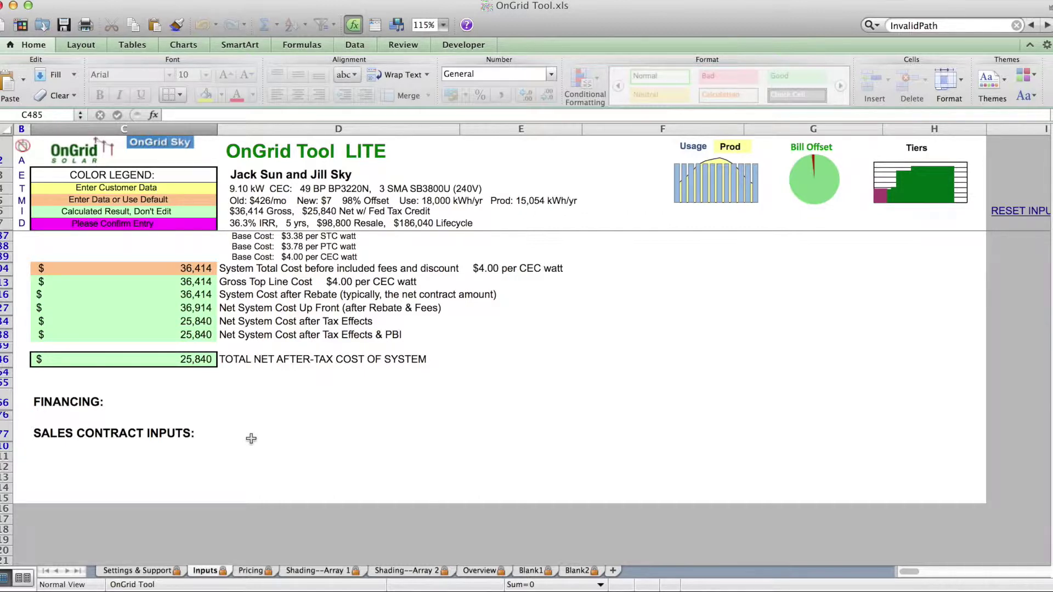
{"action": "left_click", "coordinate": [375, 145]}
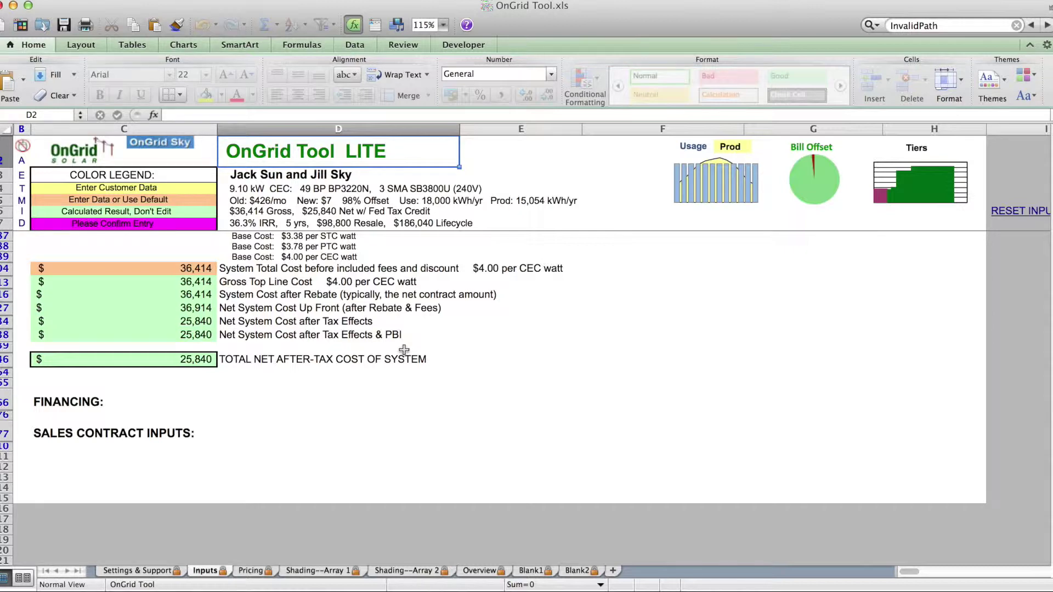
{"action": "scroll", "coordinate": [404, 350], "scroll_direction": "up", "scroll_amount": 3}
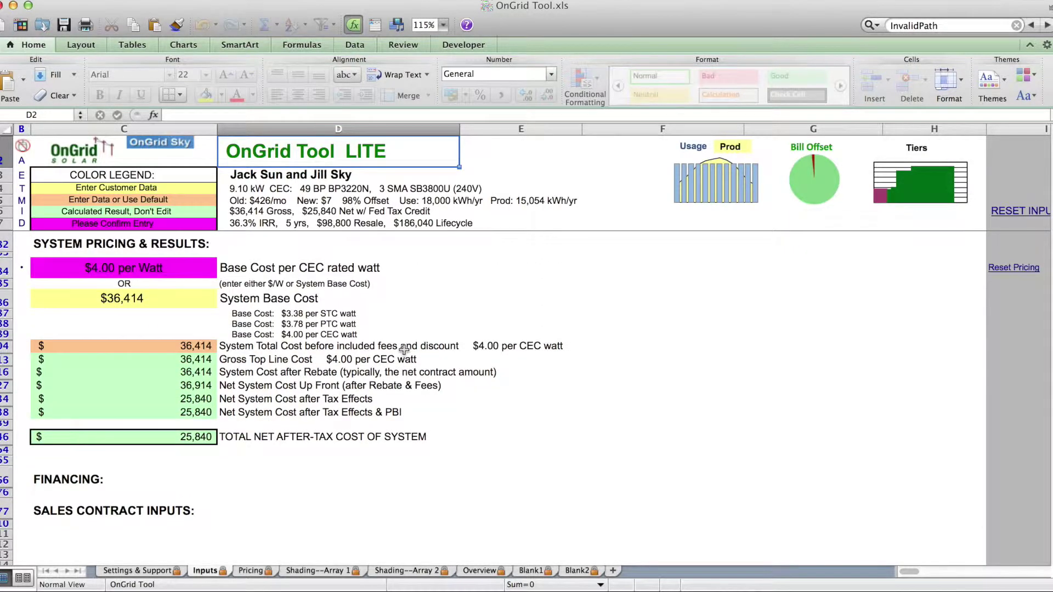
{"action": "scroll", "coordinate": [404, 349], "scroll_direction": "down", "scroll_amount": 1}
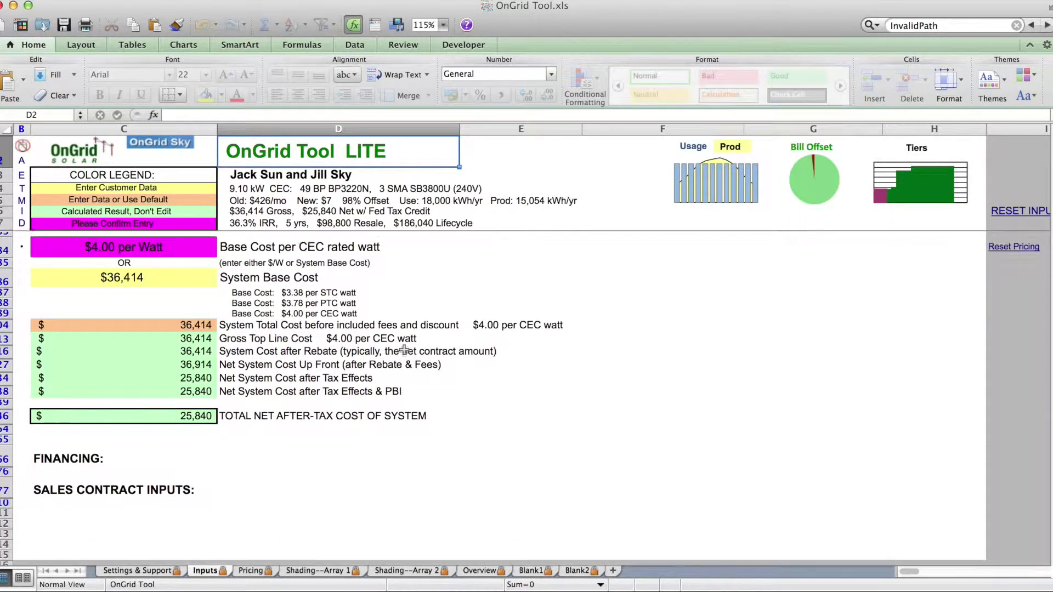
{"action": "left_click", "coordinate": [86, 461]}
{"action": "scroll", "coordinate": [176, 467], "scroll_direction": "down", "scroll_amount": 2}
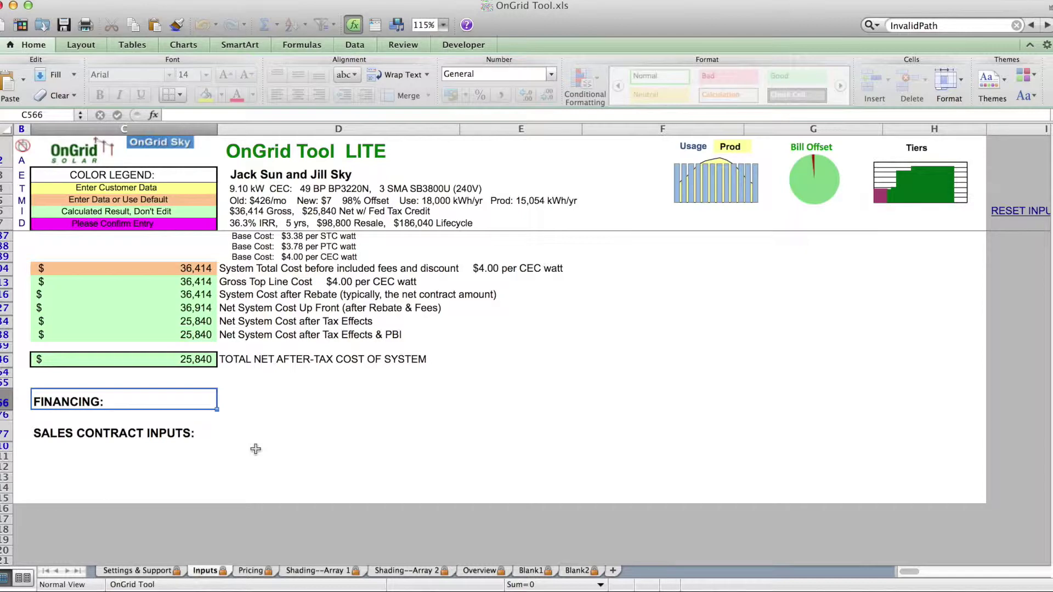
Convert the Inputs sheet from the Lite view to the full view
{"action": "scroll", "coordinate": [256, 449], "scroll_direction": "up", "scroll_amount": 15}
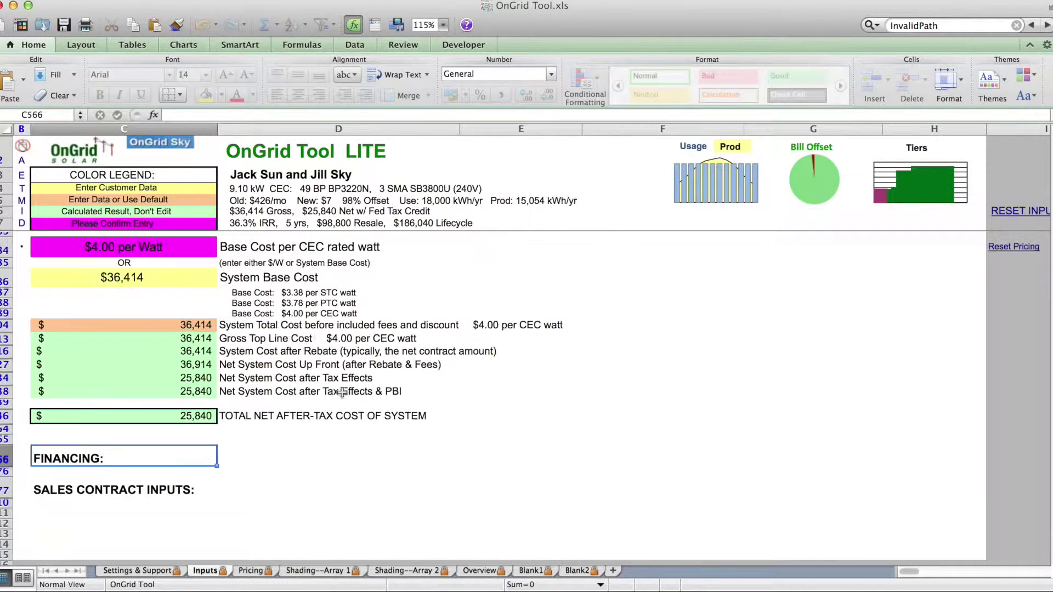
{"action": "scroll", "coordinate": [342, 393], "scroll_direction": "up", "scroll_amount": 10}
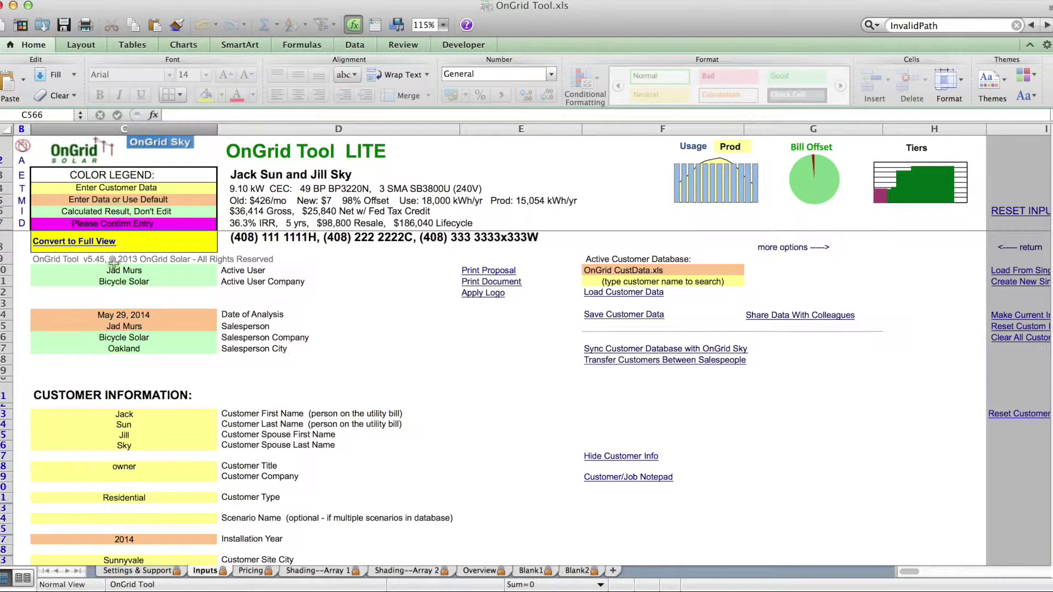
{"action": "left_click", "coordinate": [75, 245]}
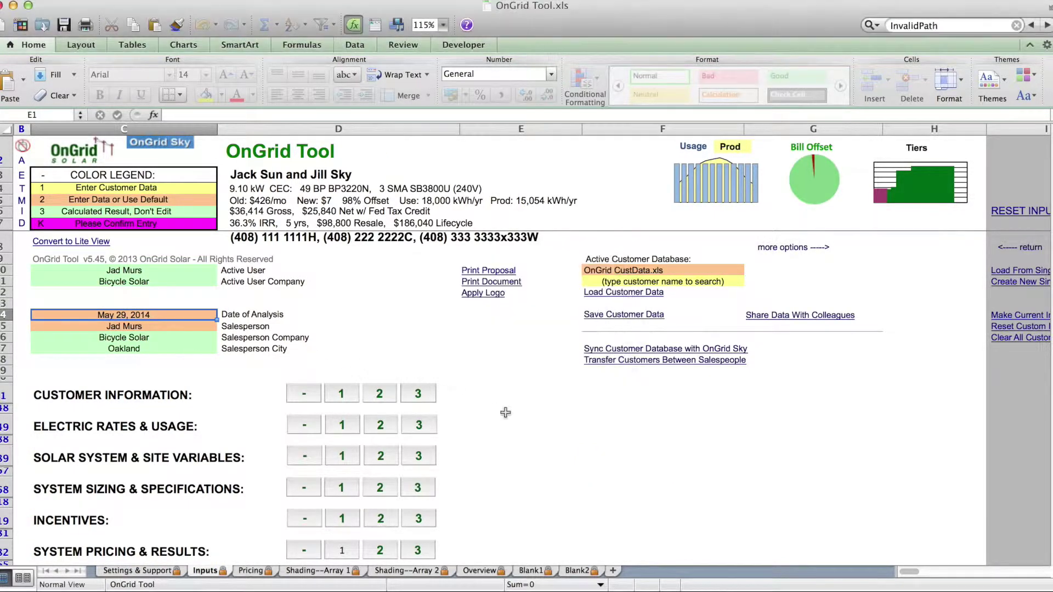
{"action": "left_click", "coordinate": [584, 461]}
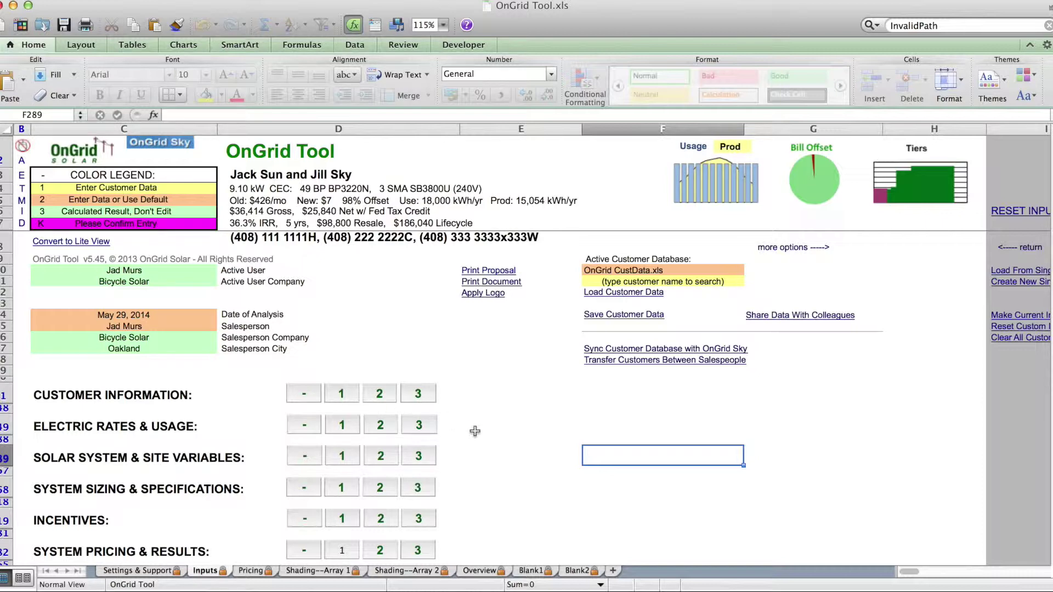
Expand the Electric Rates & Usage section to detail level 1 and review its inputs
{"action": "scroll", "coordinate": [475, 431], "scroll_direction": "down", "scroll_amount": 1}
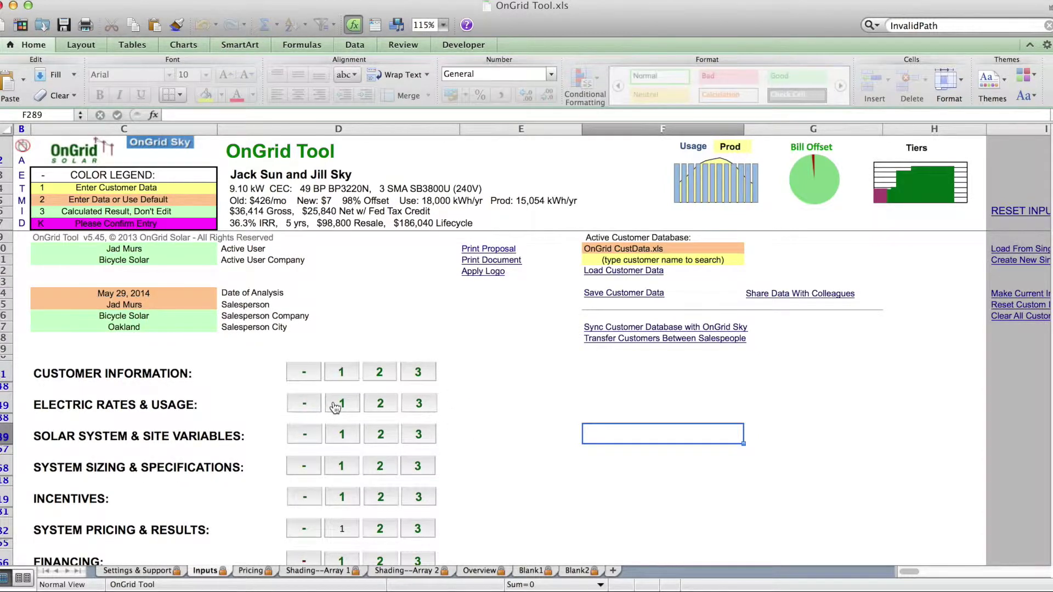
{"action": "left_click", "coordinate": [337, 405]}
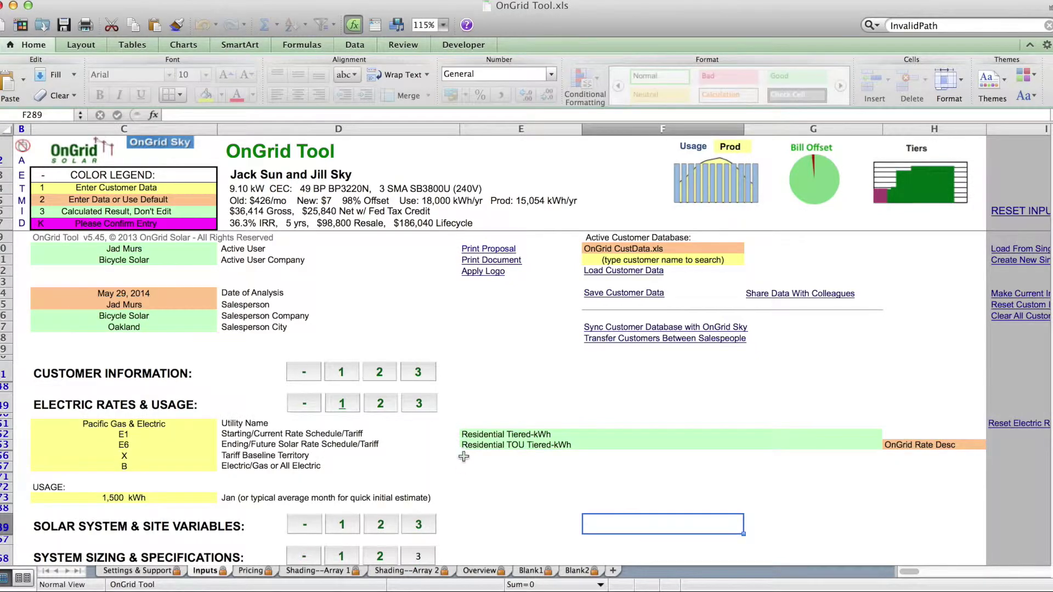
{"action": "scroll", "coordinate": [463, 467], "scroll_direction": "down", "scroll_amount": 2}
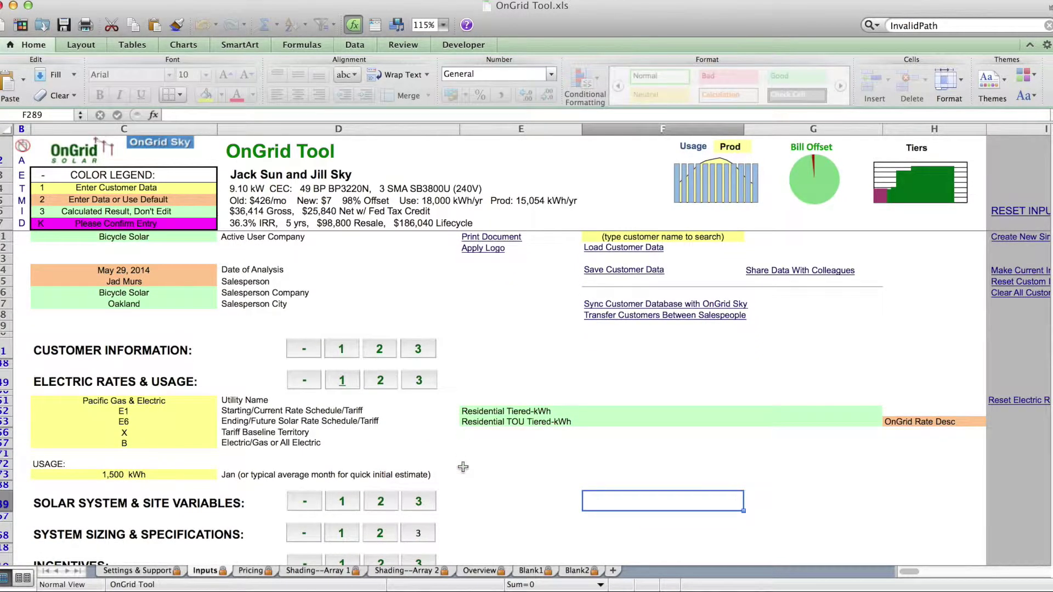
{"action": "scroll", "coordinate": [463, 467], "scroll_direction": "down", "scroll_amount": 1}
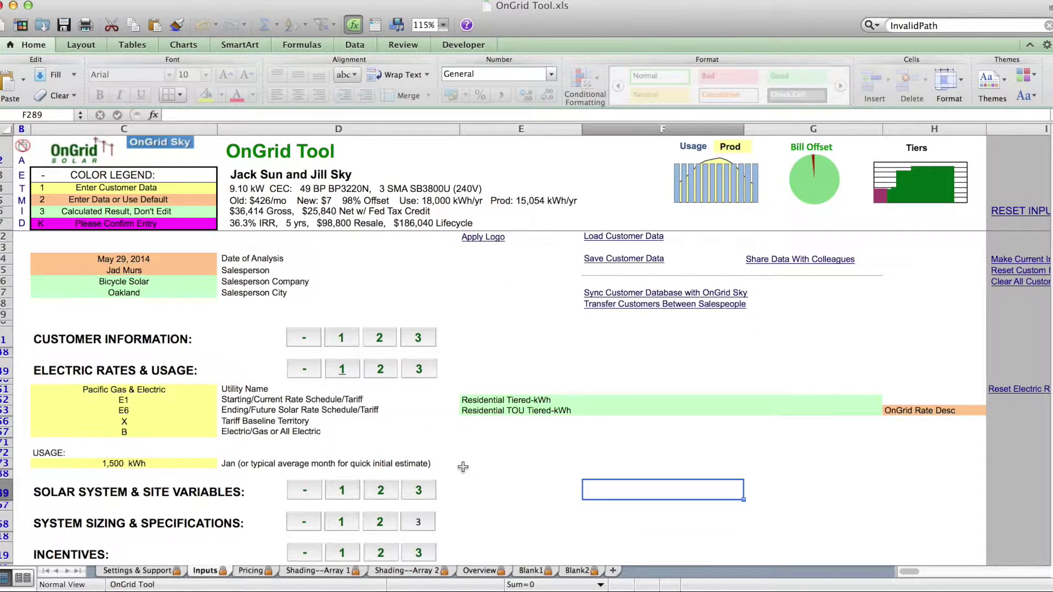
Show the Electric Rates & Usage section at detail level 2 and look through the additional inputs
{"action": "left_click", "coordinate": [386, 374]}
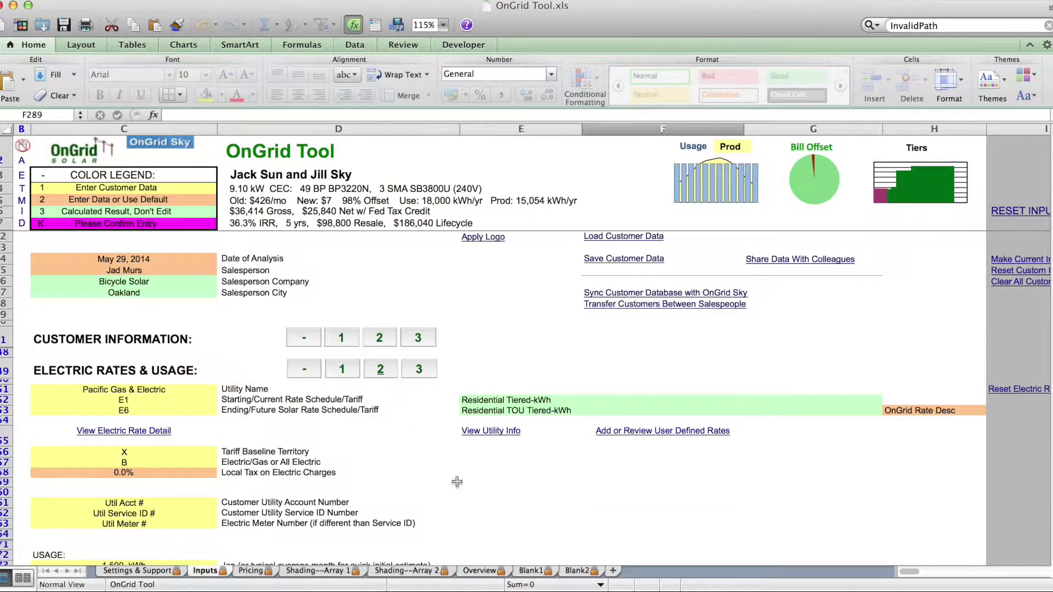
{"action": "scroll", "coordinate": [457, 481], "scroll_direction": "down", "scroll_amount": 8}
{"action": "scroll", "coordinate": [455, 474], "scroll_direction": "down", "scroll_amount": 2}
{"action": "scroll", "coordinate": [415, 407], "scroll_direction": "up", "scroll_amount": 4}
Show the Electric Rates & Usage section at detail level 3 and collapse it again
{"action": "left_click", "coordinate": [420, 306]}
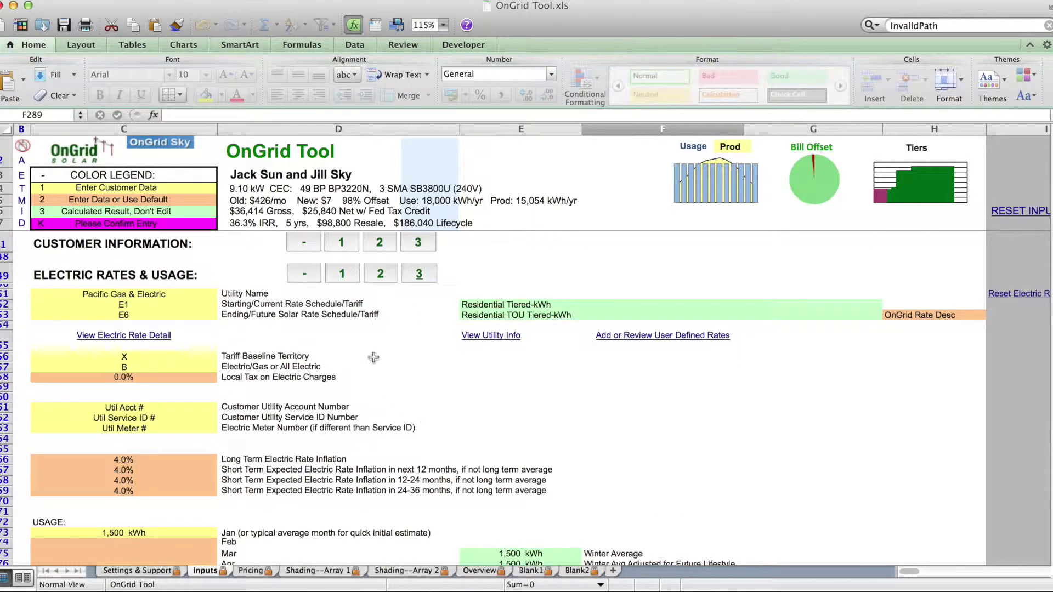
{"action": "left_click", "coordinate": [303, 274]}
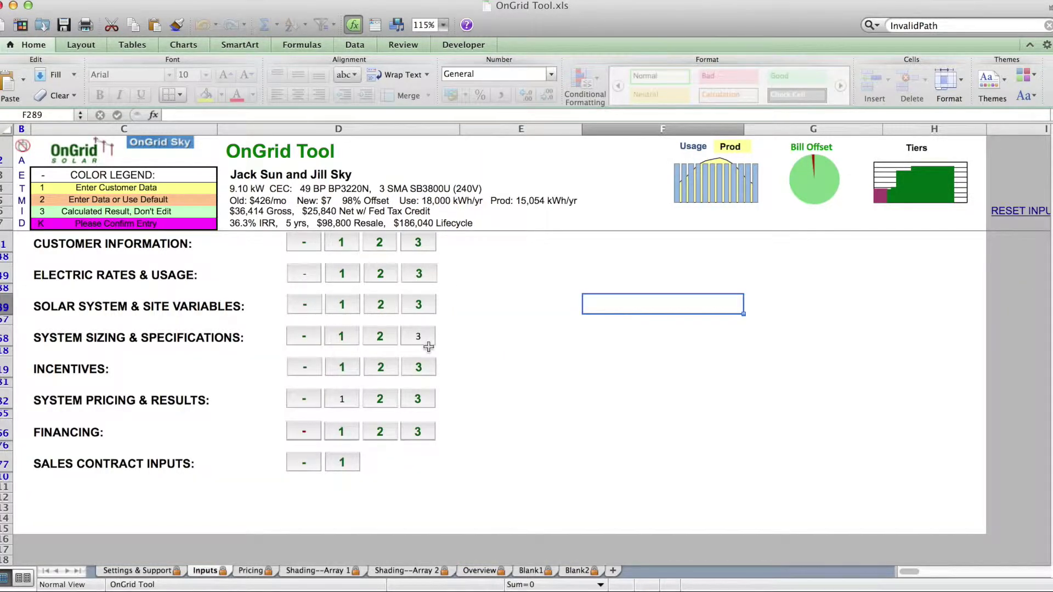
Expand all sections of the Inputs sheet to detail level 3 and look through the inputs
{"action": "left_click", "coordinate": [43, 214]}
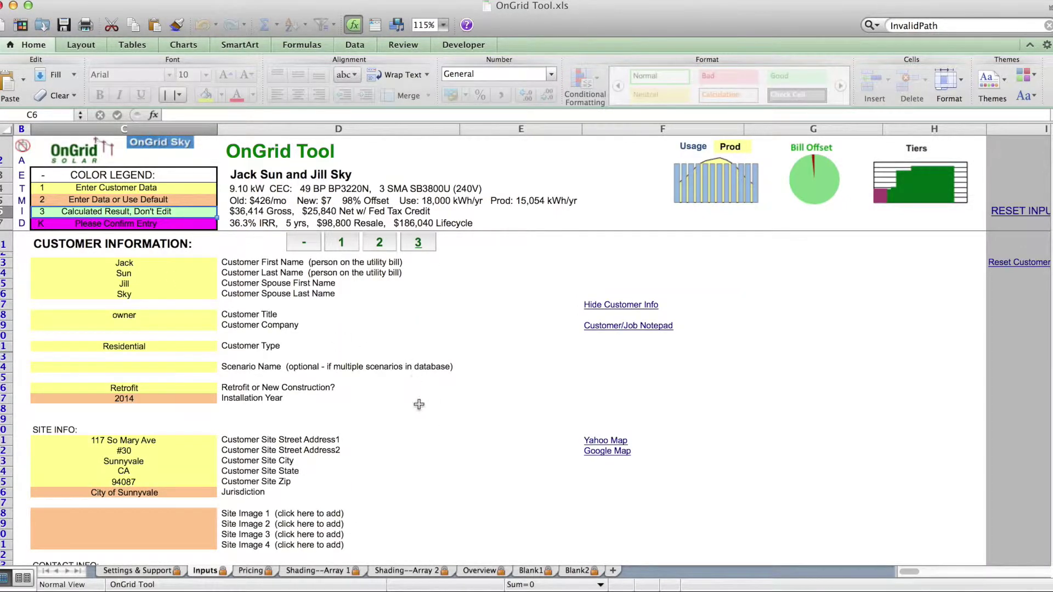
{"action": "scroll", "coordinate": [417, 401], "scroll_direction": "down", "scroll_amount": 5}
{"action": "scroll", "coordinate": [419, 404], "scroll_direction": "down", "scroll_amount": 3}
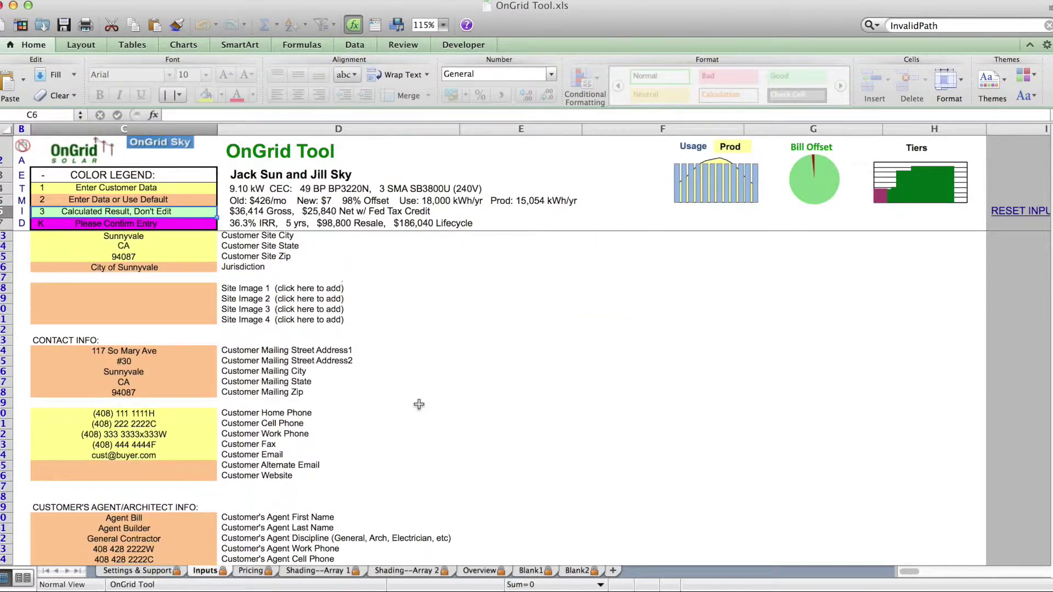
{"action": "scroll", "coordinate": [419, 404], "scroll_direction": "down", "scroll_amount": 12}
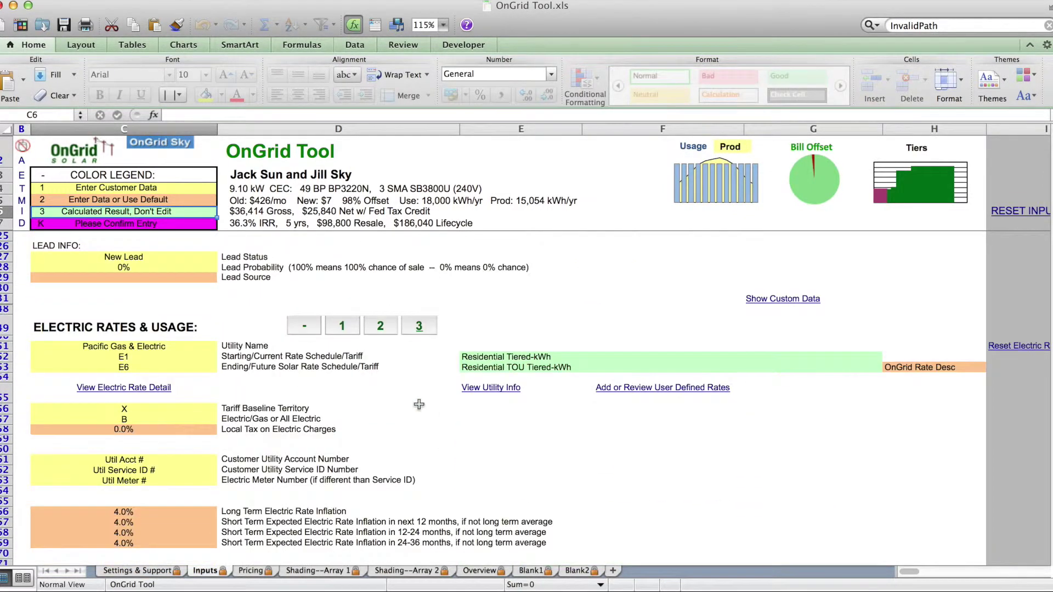
{"action": "scroll", "coordinate": [419, 404], "scroll_direction": "down", "scroll_amount": 12}
{"action": "scroll", "coordinate": [419, 405], "scroll_direction": "up", "scroll_amount": 17}
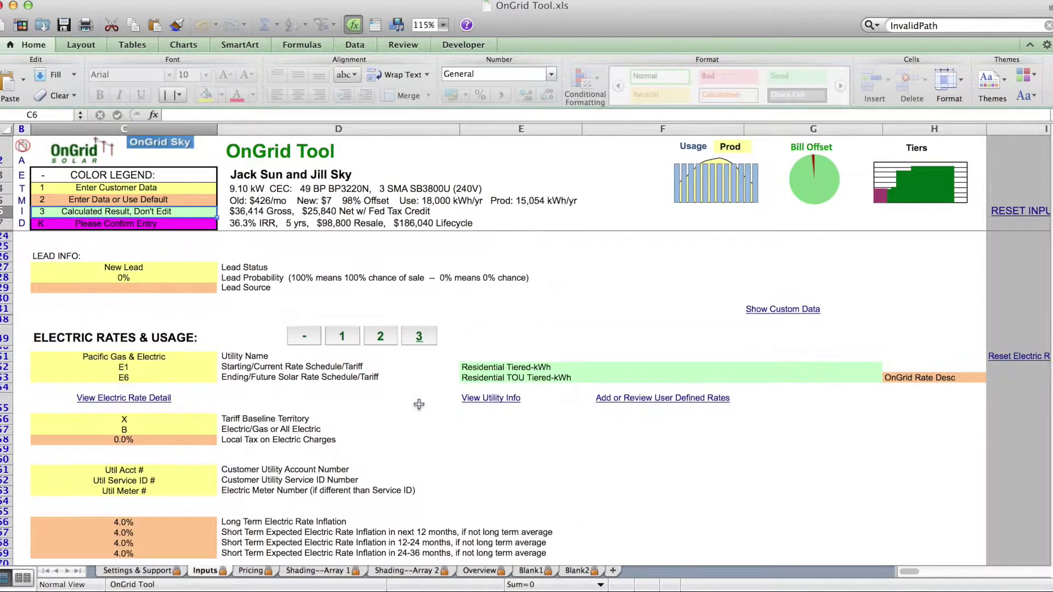
Reduce all sections of the Inputs sheet to detail level 1
{"action": "scroll", "coordinate": [420, 404], "scroll_direction": "up", "scroll_amount": 3}
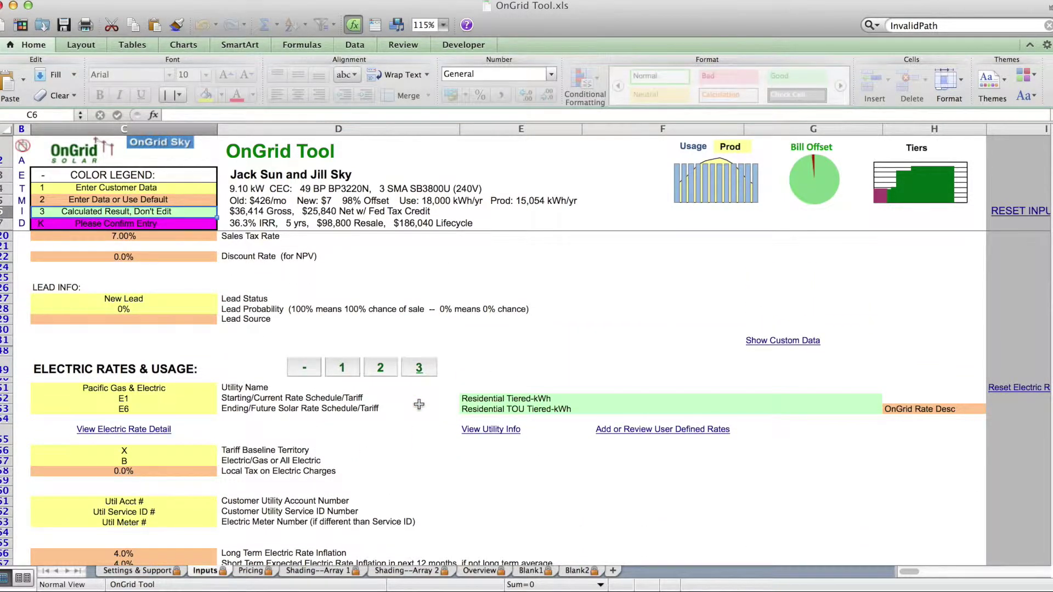
{"action": "left_click", "coordinate": [42, 189]}
{"action": "left_click", "coordinate": [342, 367]}
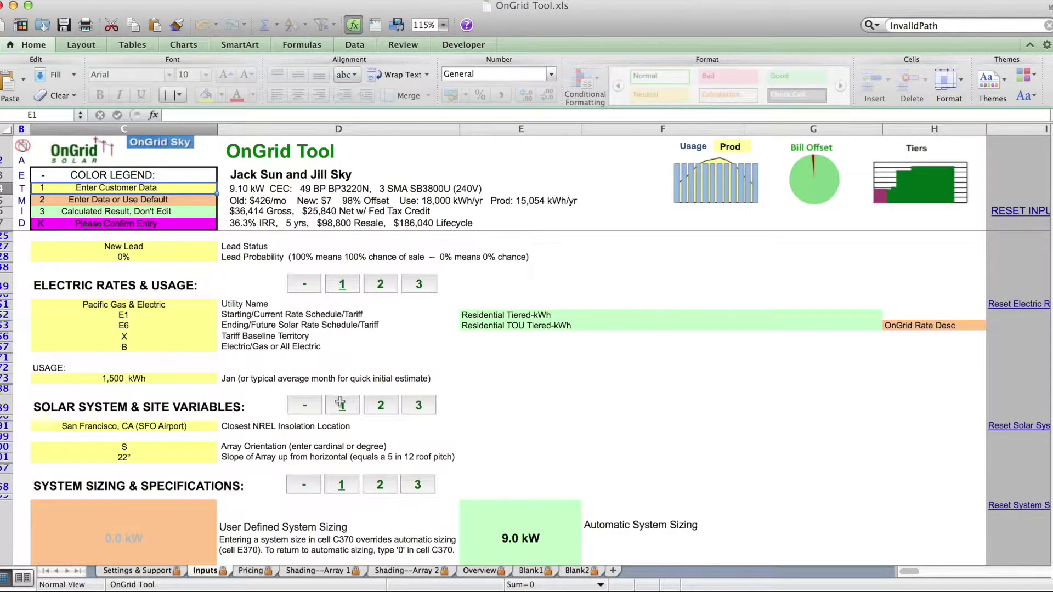
Set capital stack Layer 2 in the Financing section to Home Equity Loan
{"action": "scroll", "coordinate": [382, 428], "scroll_direction": "down", "scroll_amount": 10}
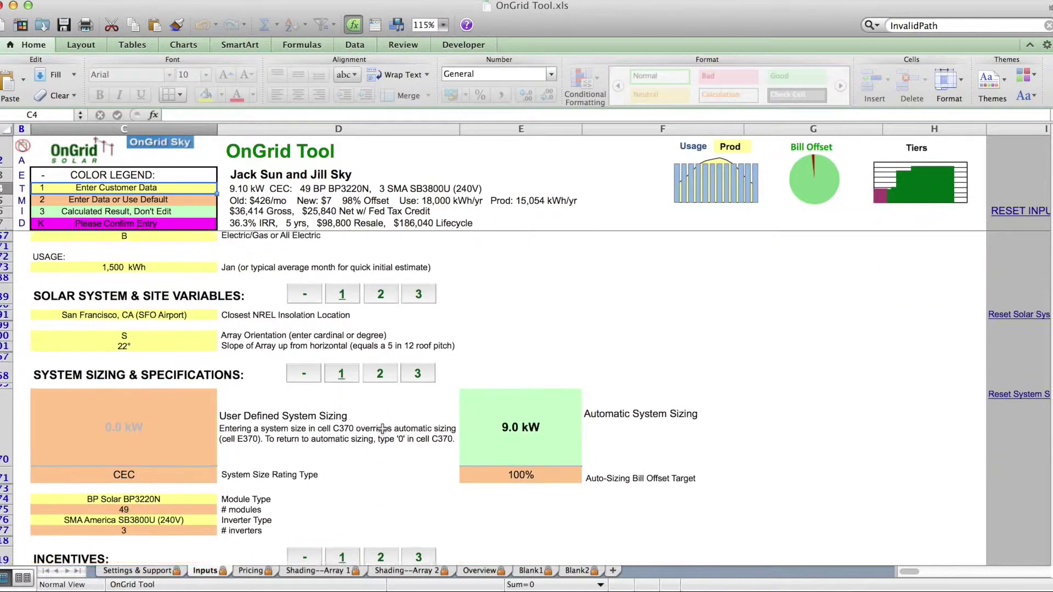
{"action": "scroll", "coordinate": [382, 429], "scroll_direction": "down", "scroll_amount": 5}
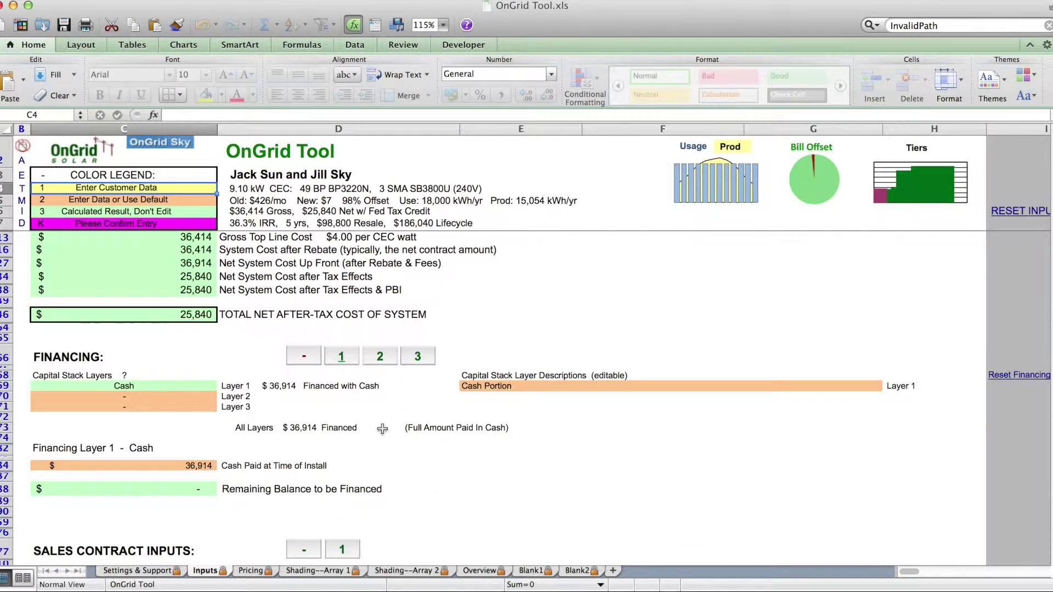
{"action": "scroll", "coordinate": [382, 429], "scroll_direction": "down", "scroll_amount": 1}
{"action": "scroll", "coordinate": [383, 429], "scroll_direction": "down", "scroll_amount": 3}
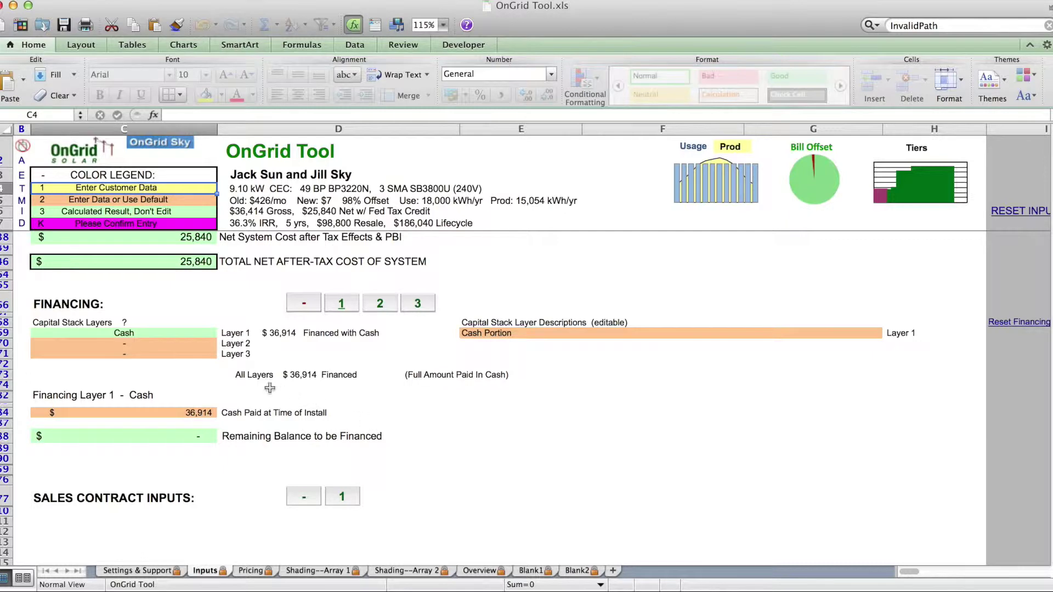
{"action": "left_click", "coordinate": [210, 343]}
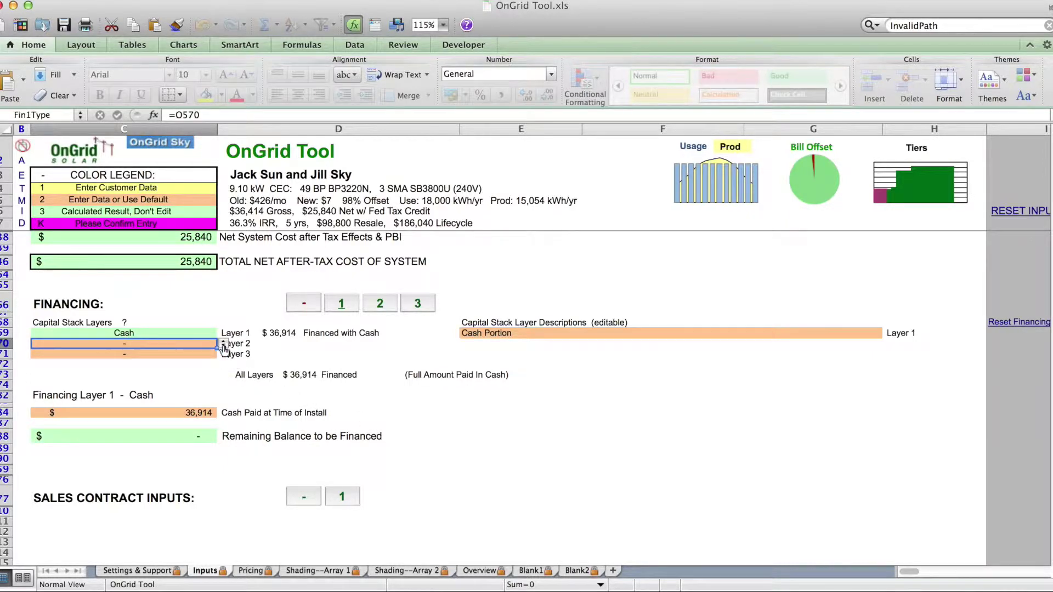
{"action": "left_click", "coordinate": [223, 344]}
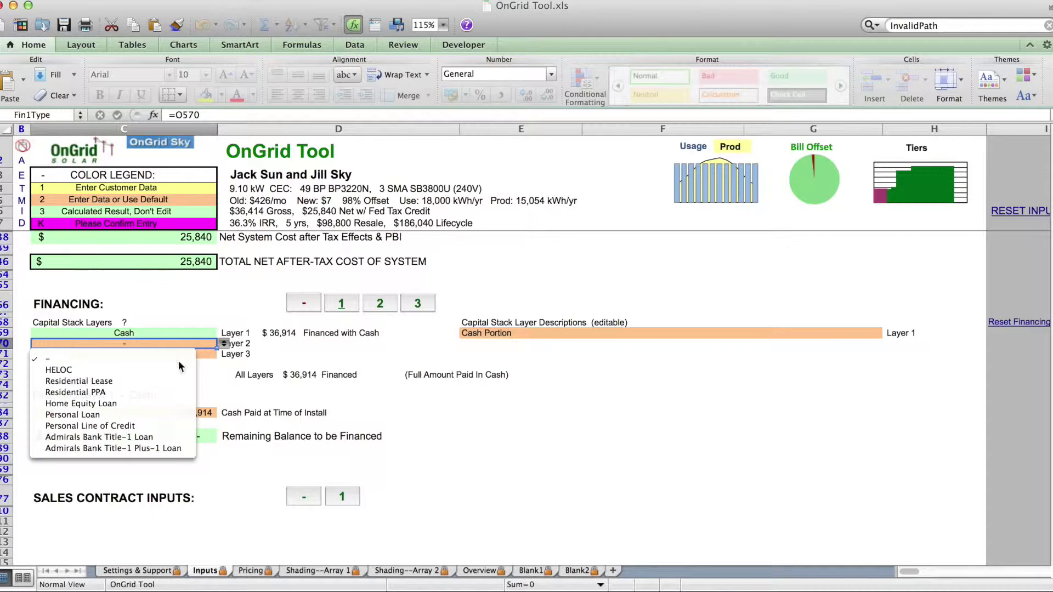
{"action": "left_click", "coordinate": [129, 405]}
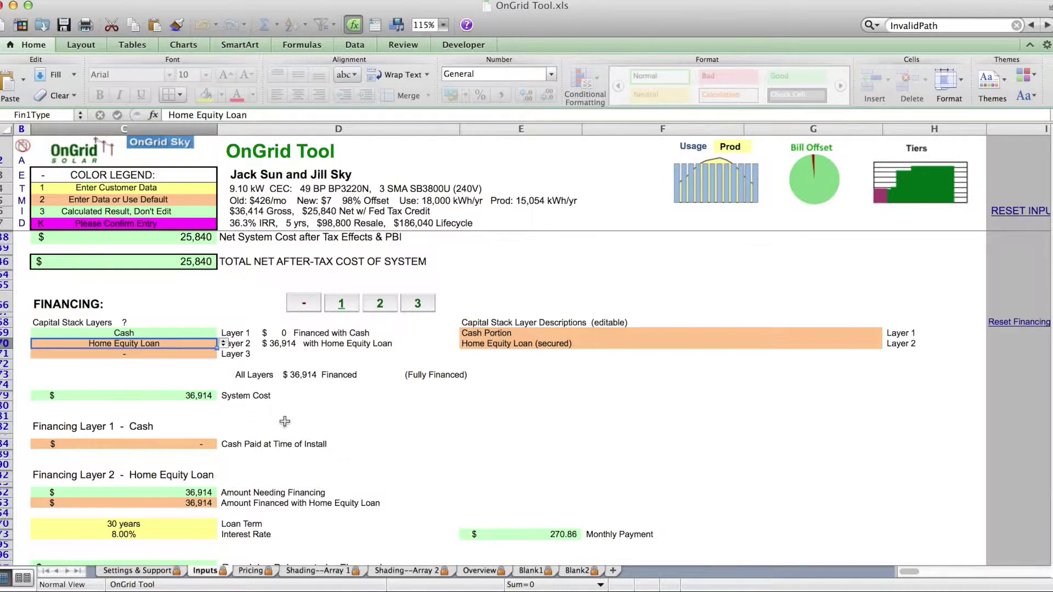
Set the home equity loan's term to 20 years and its interest rate to 5%
{"action": "scroll", "coordinate": [285, 421], "scroll_direction": "down", "scroll_amount": 3}
{"action": "scroll", "coordinate": [284, 421], "scroll_direction": "down", "scroll_amount": 2}
{"action": "left_click", "coordinate": [170, 442]}
{"action": "type", "text": "20"}
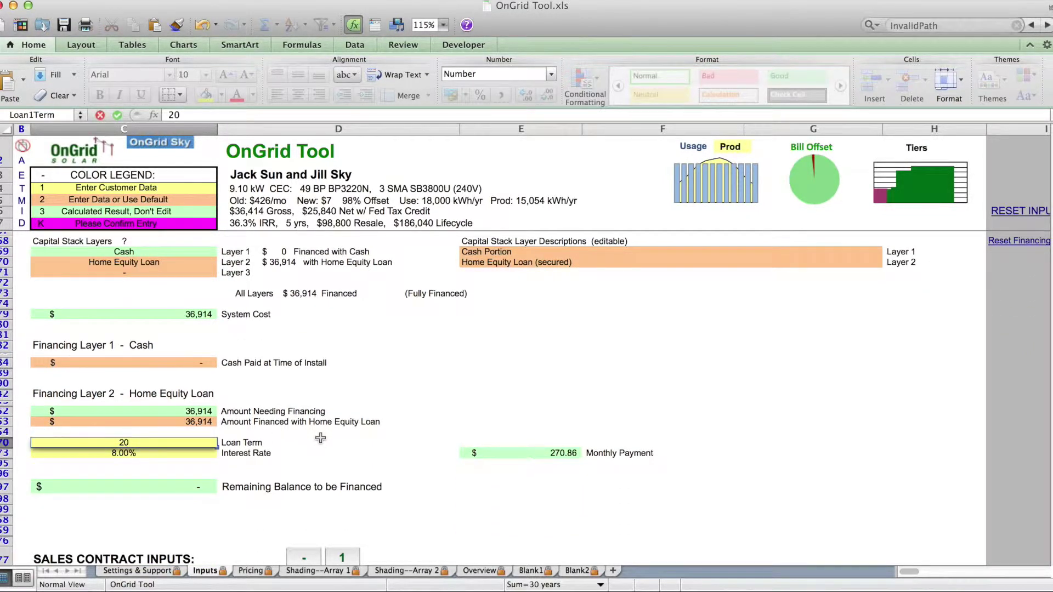
{"action": "key", "text": "Return"}
{"action": "key", "text": "Down"}
{"action": "type", "text": "5"}
{"action": "key", "text": "Return"}
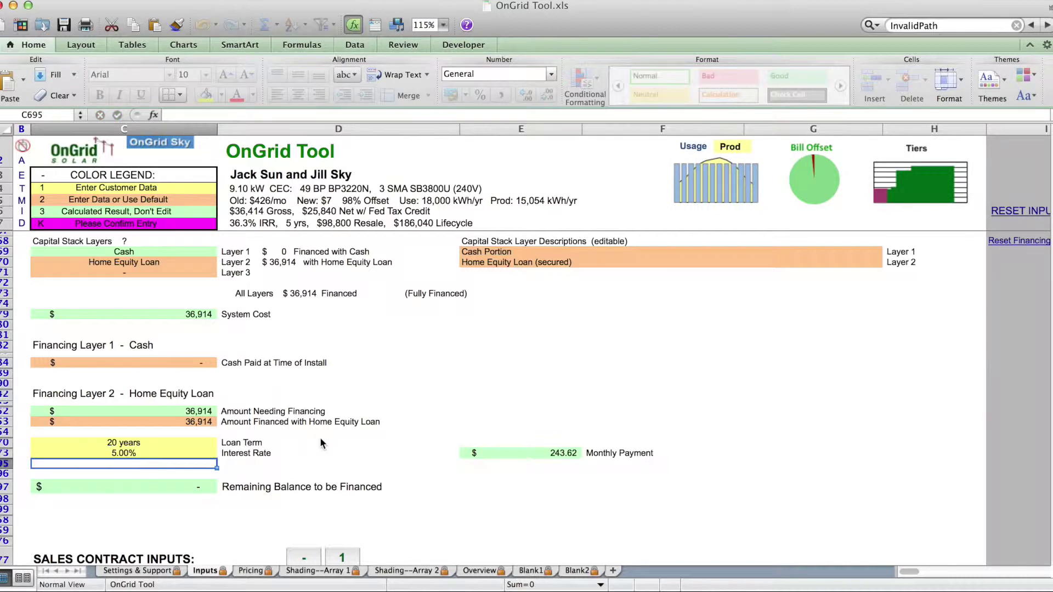
Expand the Sales Contract Inputs section to detail level 1 and review the payment schedule and rebate treatment
{"action": "scroll", "coordinate": [368, 467], "scroll_direction": "down", "scroll_amount": 2}
{"action": "scroll", "coordinate": [369, 467], "scroll_direction": "down", "scroll_amount": 5}
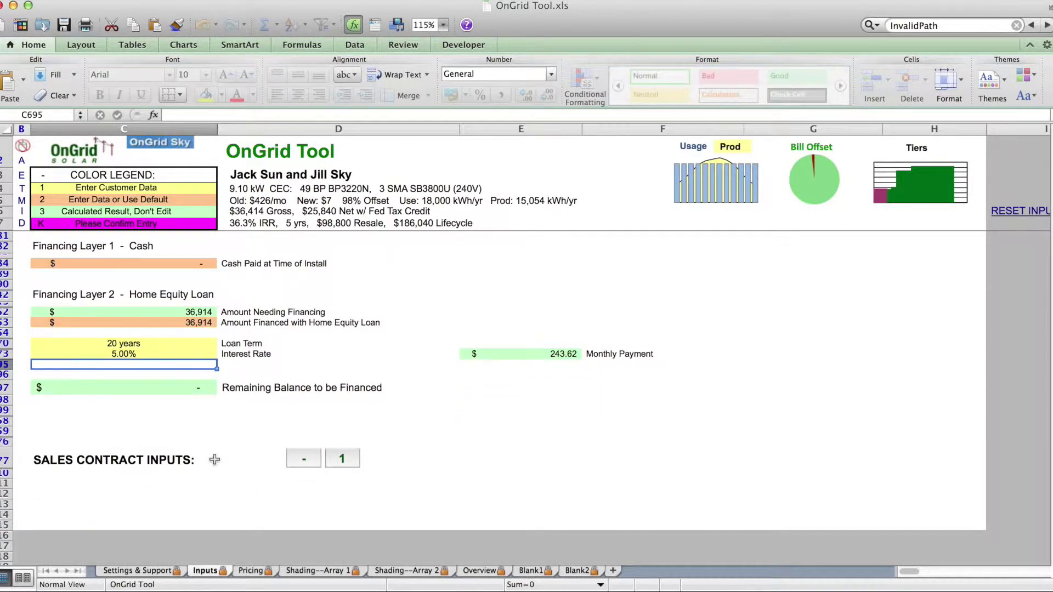
{"action": "scroll", "coordinate": [376, 469], "scroll_direction": "down", "scroll_amount": 3}
{"action": "left_click", "coordinate": [343, 410]}
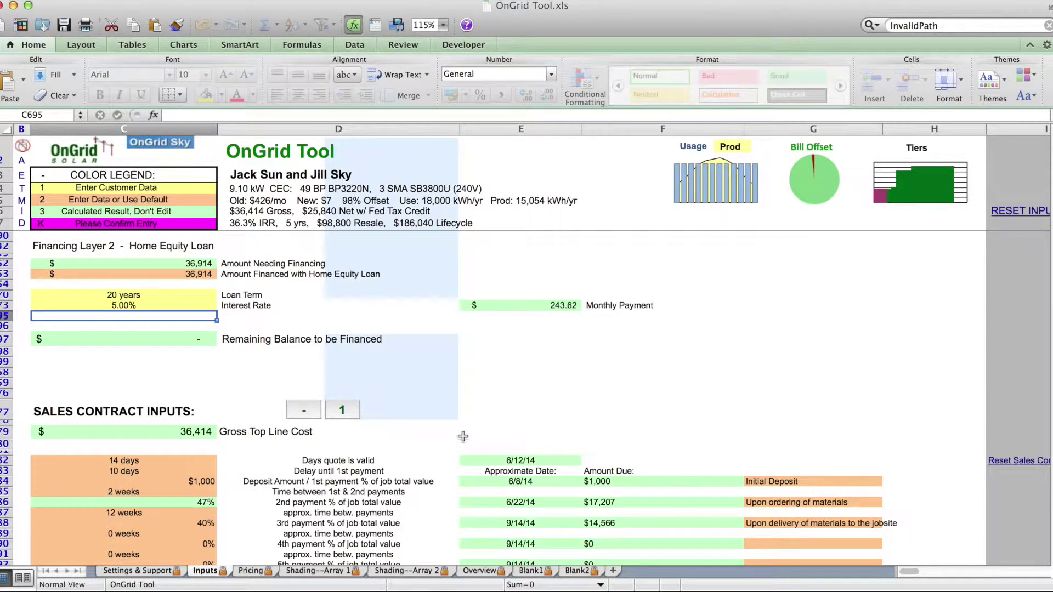
{"action": "scroll", "coordinate": [477, 427], "scroll_direction": "down", "scroll_amount": 4}
{"action": "left_click", "coordinate": [600, 347]}
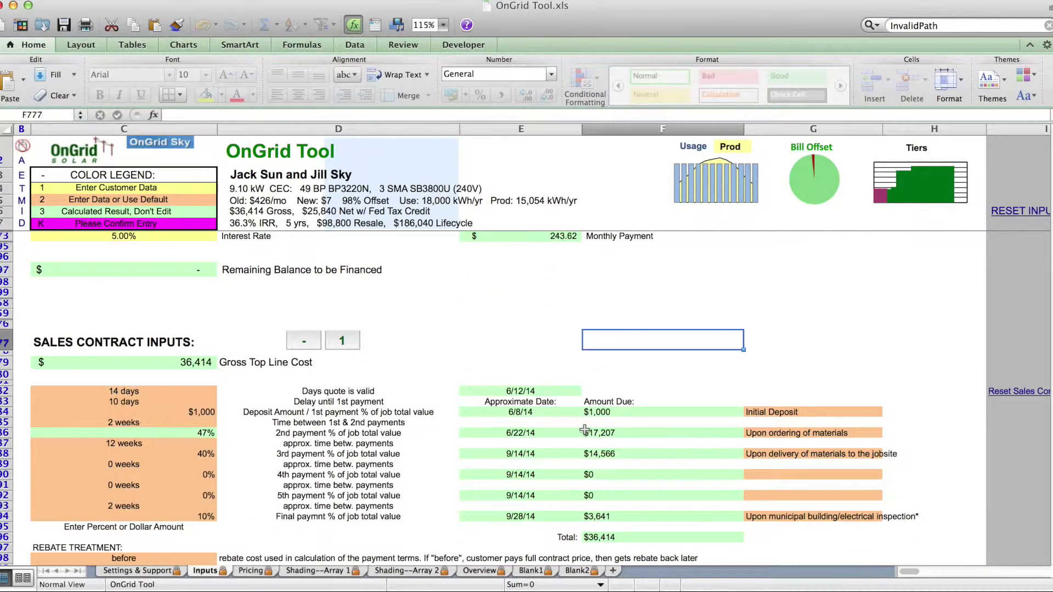
{"action": "scroll", "coordinate": [585, 428], "scroll_direction": "down", "scroll_amount": 2}
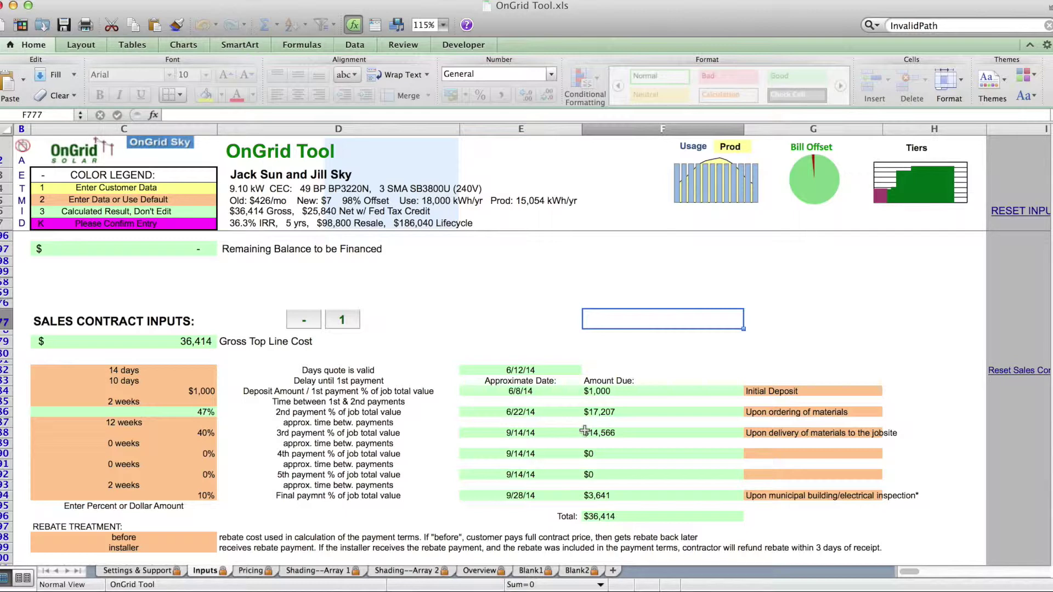
{"action": "scroll", "coordinate": [584, 431], "scroll_direction": "down", "scroll_amount": 1}
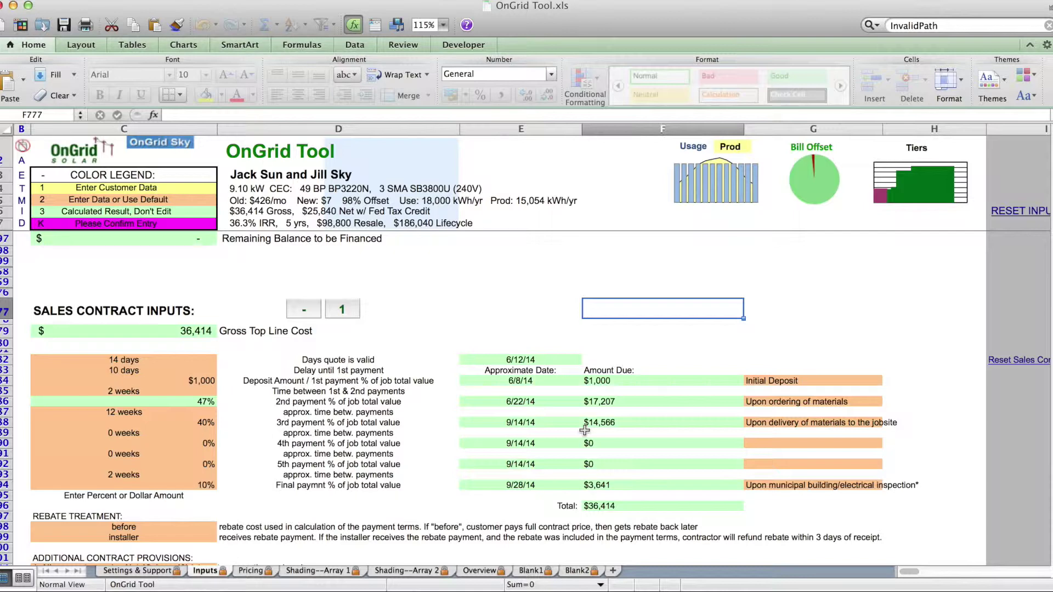
Examine the Overview sheet's savings chart, pre-tax analysis, Loan 1 annual payments and home equity loan cash flow, ending at the proposal printing links
{"action": "left_click", "coordinate": [479, 571]}
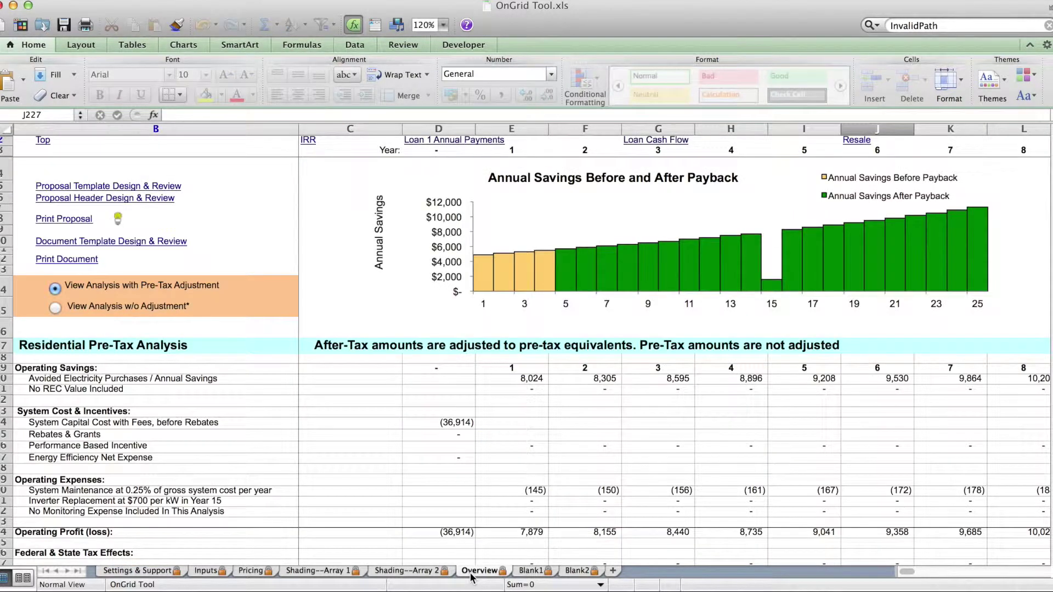
{"action": "scroll", "coordinate": [483, 464], "scroll_direction": "down", "scroll_amount": 5}
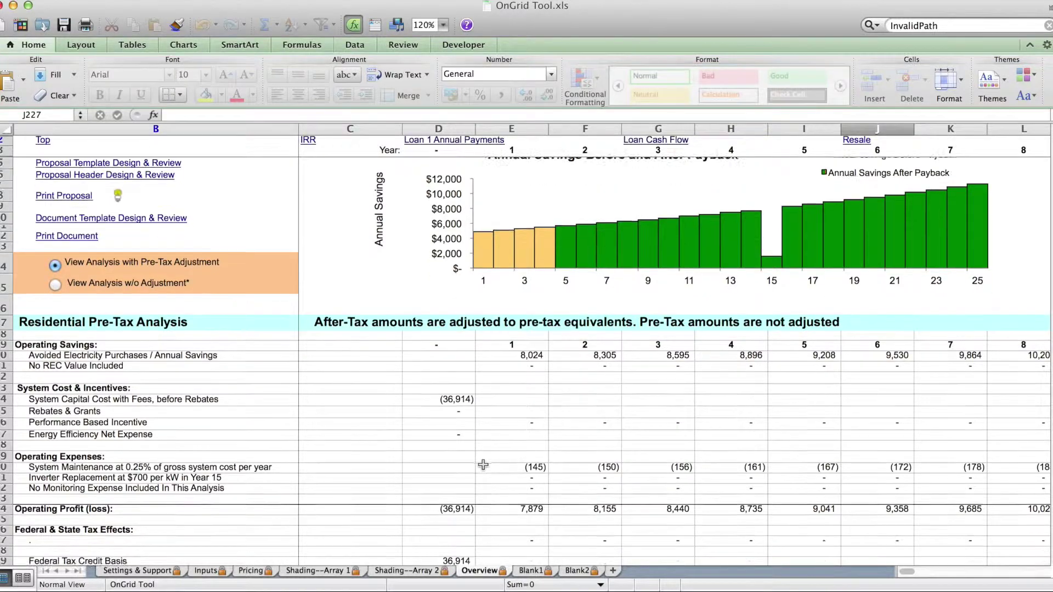
{"action": "scroll", "coordinate": [483, 464], "scroll_direction": "down", "scroll_amount": 6}
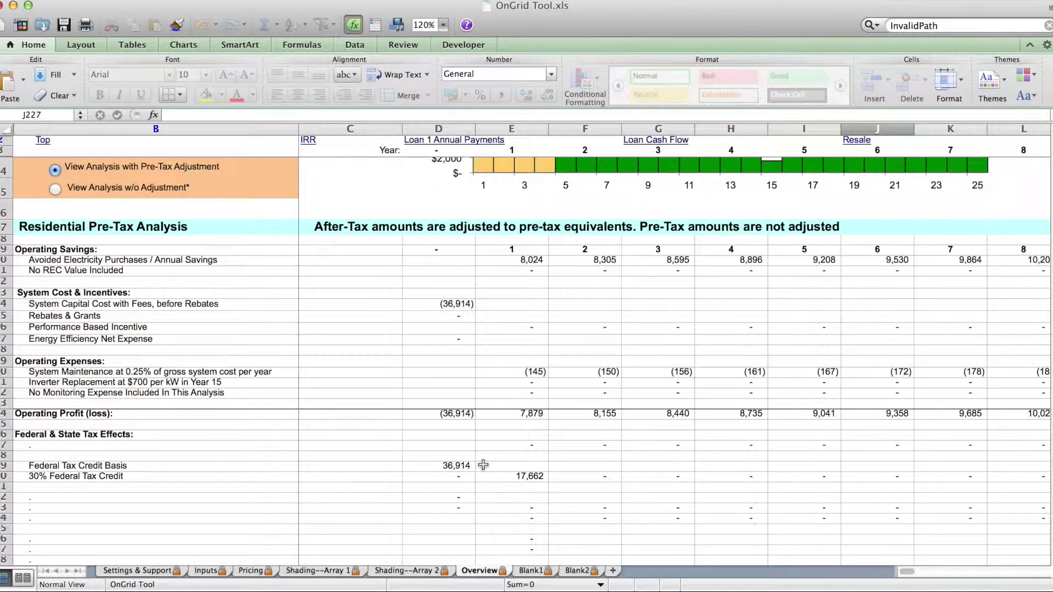
{"action": "scroll", "coordinate": [483, 465], "scroll_direction": "down", "scroll_amount": 15}
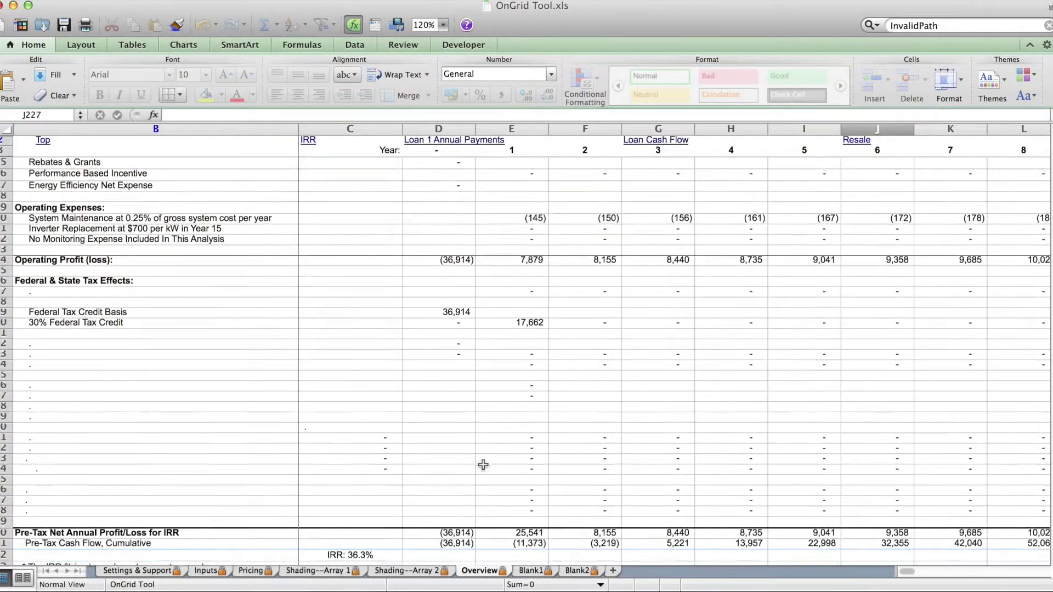
{"action": "scroll", "coordinate": [482, 465], "scroll_direction": "down", "scroll_amount": 20}
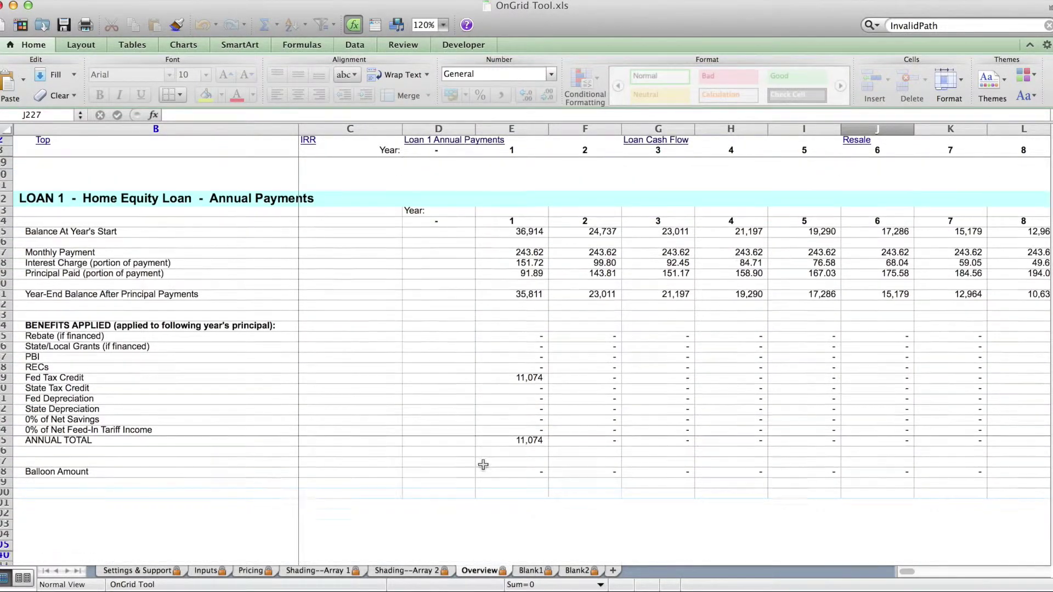
{"action": "scroll", "coordinate": [483, 464], "scroll_direction": "down", "scroll_amount": 5}
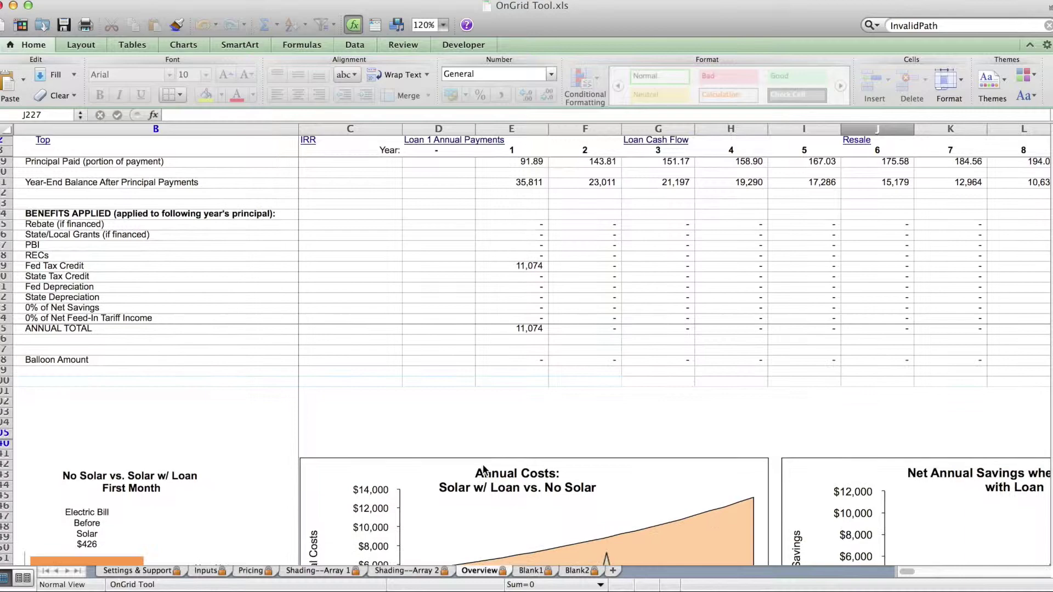
{"action": "scroll", "coordinate": [483, 469], "scroll_direction": "down", "scroll_amount": 20}
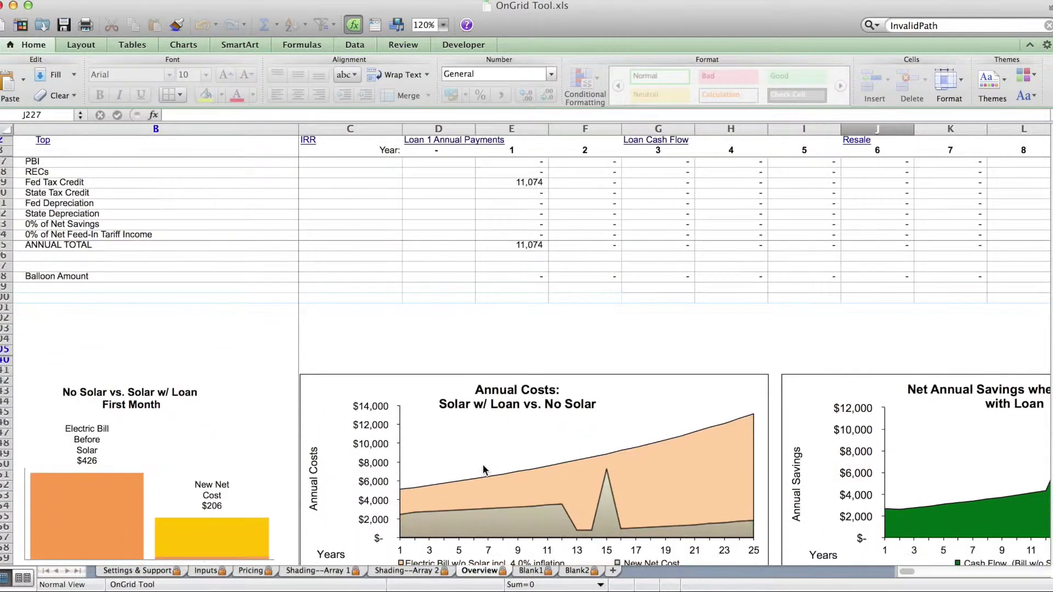
{"action": "scroll", "coordinate": [483, 470], "scroll_direction": "down", "scroll_amount": 2}
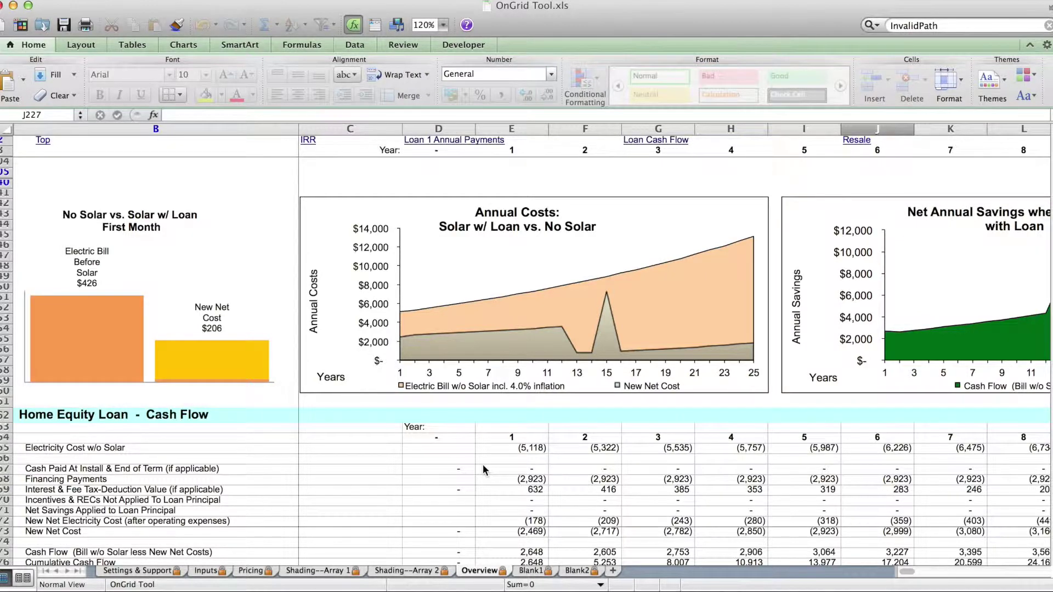
{"action": "scroll", "coordinate": [483, 464], "scroll_direction": "up", "scroll_amount": 20}
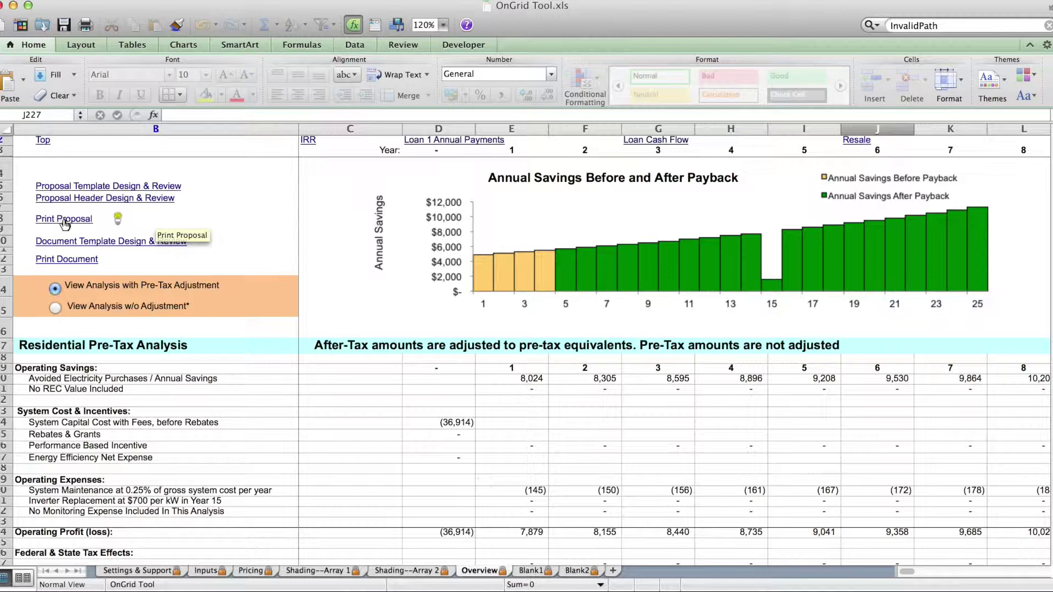
From the Inputs sheet, open proposal printing and generate a preview of the 2.1 Line-of-Credit or Loan proposal
{"action": "left_click", "coordinate": [205, 571]}
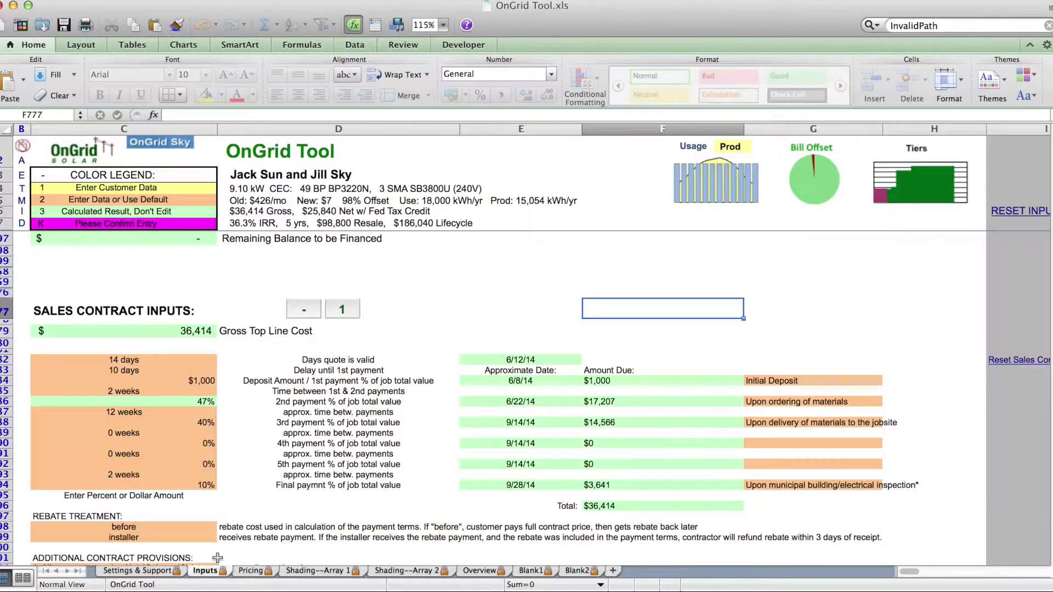
{"action": "scroll", "coordinate": [481, 391], "scroll_direction": "up", "scroll_amount": 10}
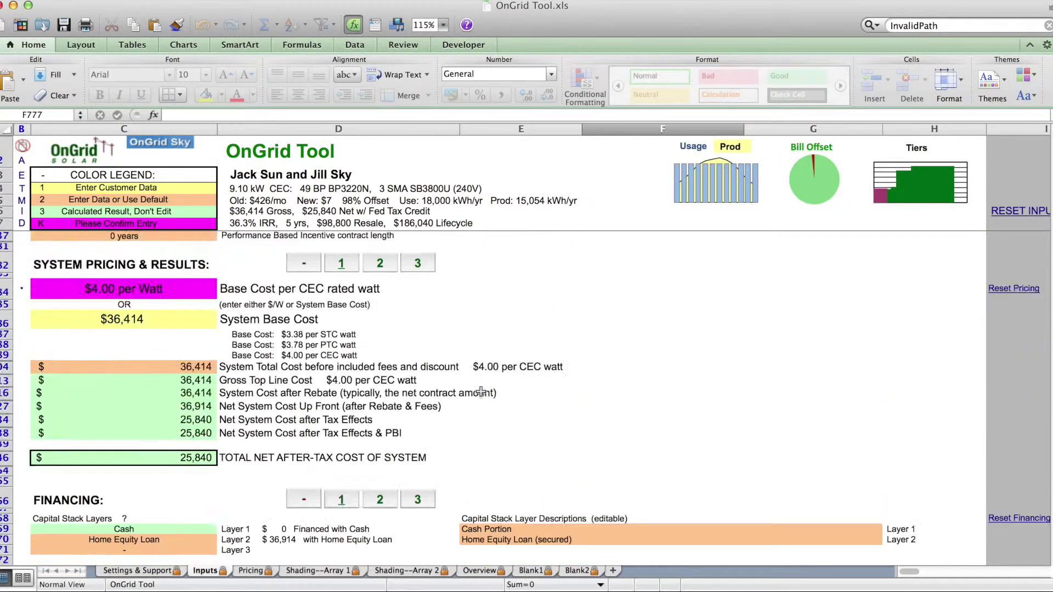
{"action": "scroll", "coordinate": [481, 392], "scroll_direction": "up", "scroll_amount": 15}
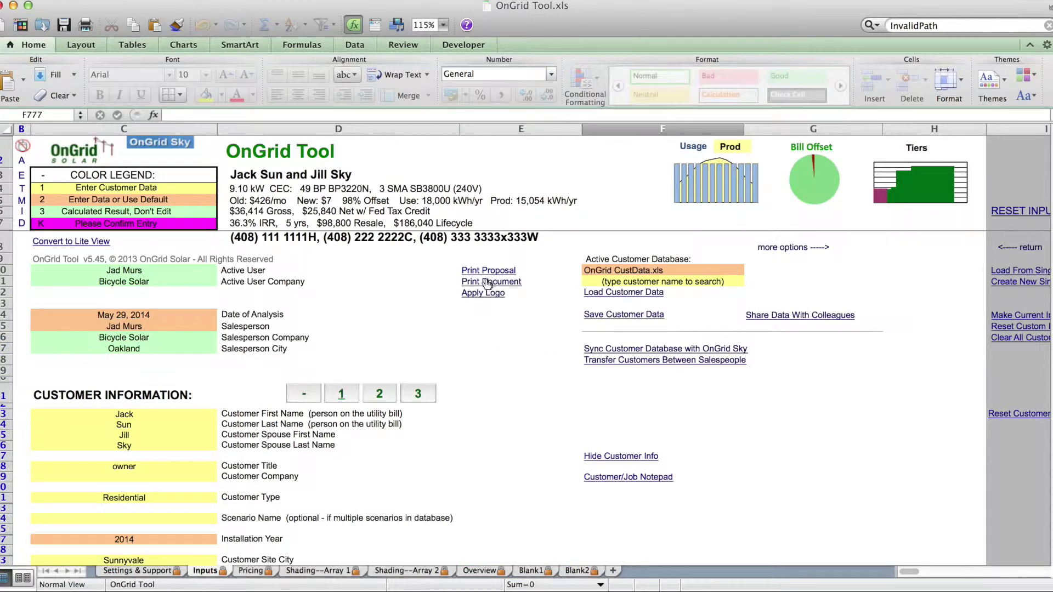
{"action": "left_click", "coordinate": [486, 271]}
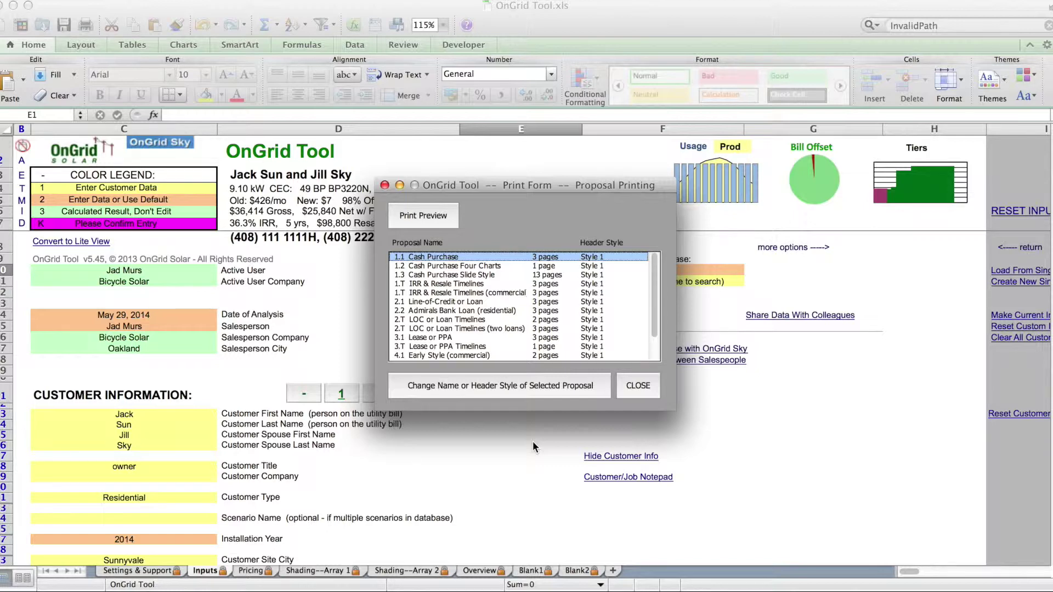
{"action": "double_click", "coordinate": [472, 302]}
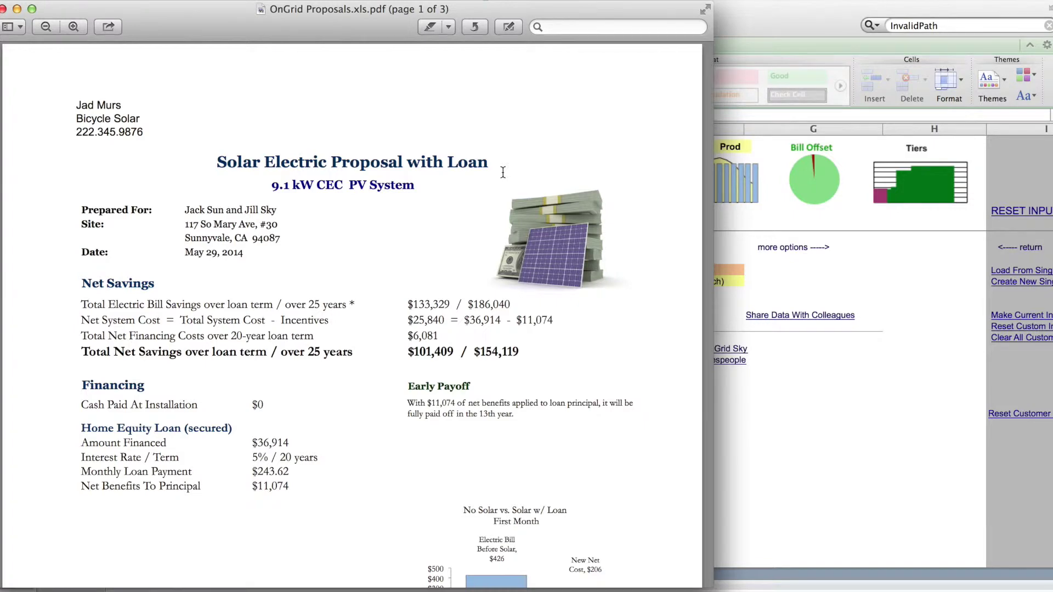
Look through the loan proposal PDF's savings, financing, PV system and production details, annual cost chart and option comparison
{"action": "scroll", "coordinate": [406, 280], "scroll_direction": "down", "scroll_amount": 5}
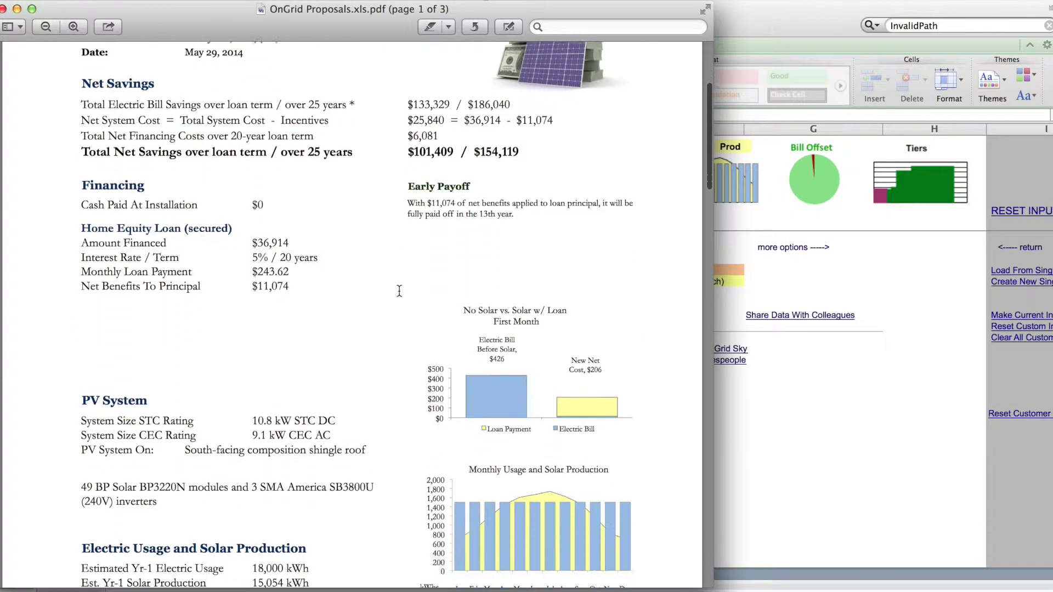
{"action": "scroll", "coordinate": [399, 291], "scroll_direction": "down", "scroll_amount": 3}
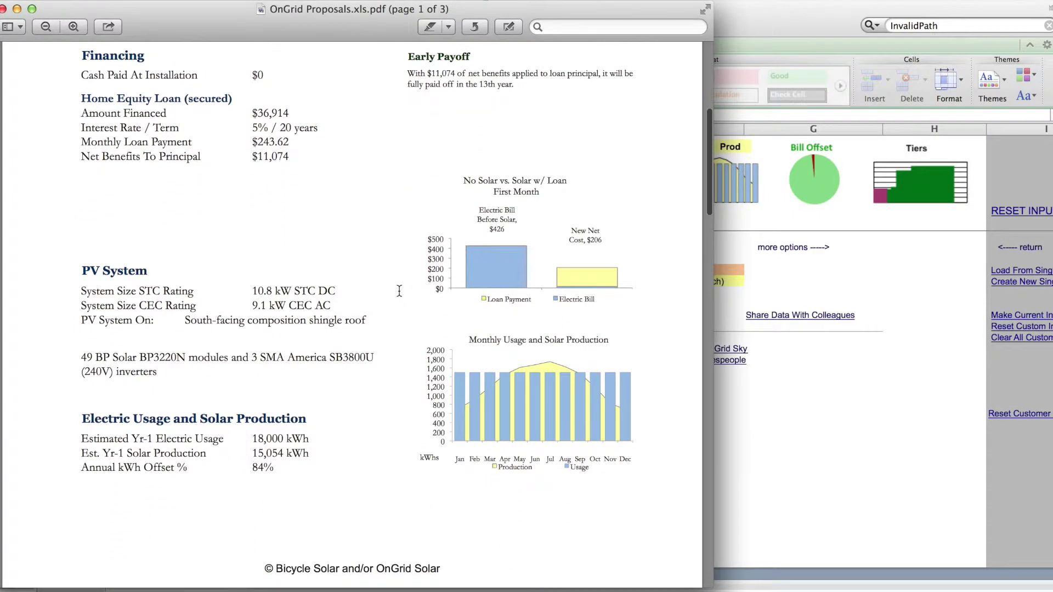
{"action": "scroll", "coordinate": [399, 291], "scroll_direction": "down", "scroll_amount": 5}
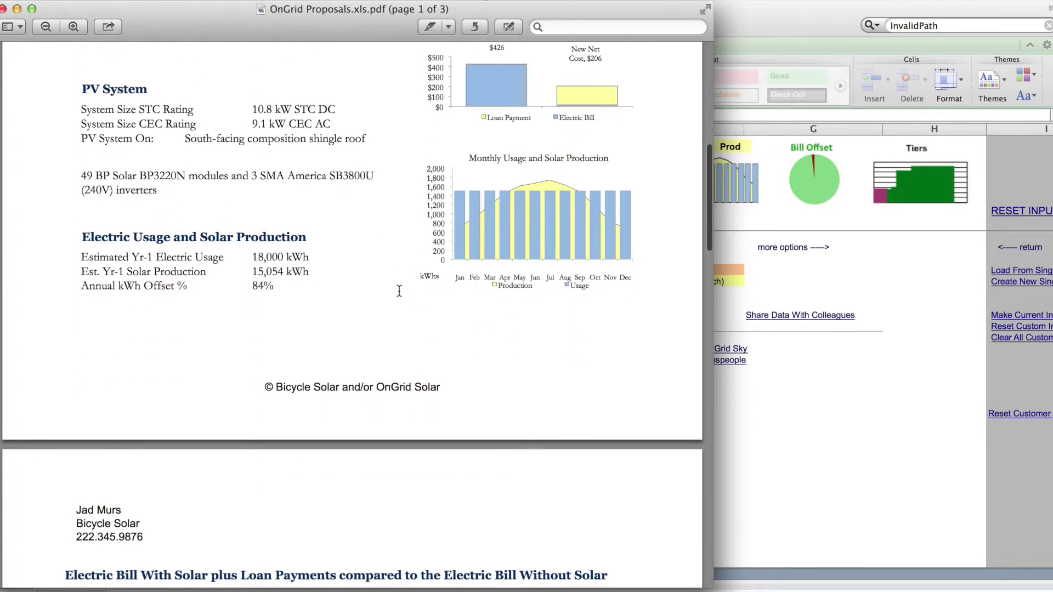
{"action": "scroll", "coordinate": [400, 290], "scroll_direction": "down", "scroll_amount": 7}
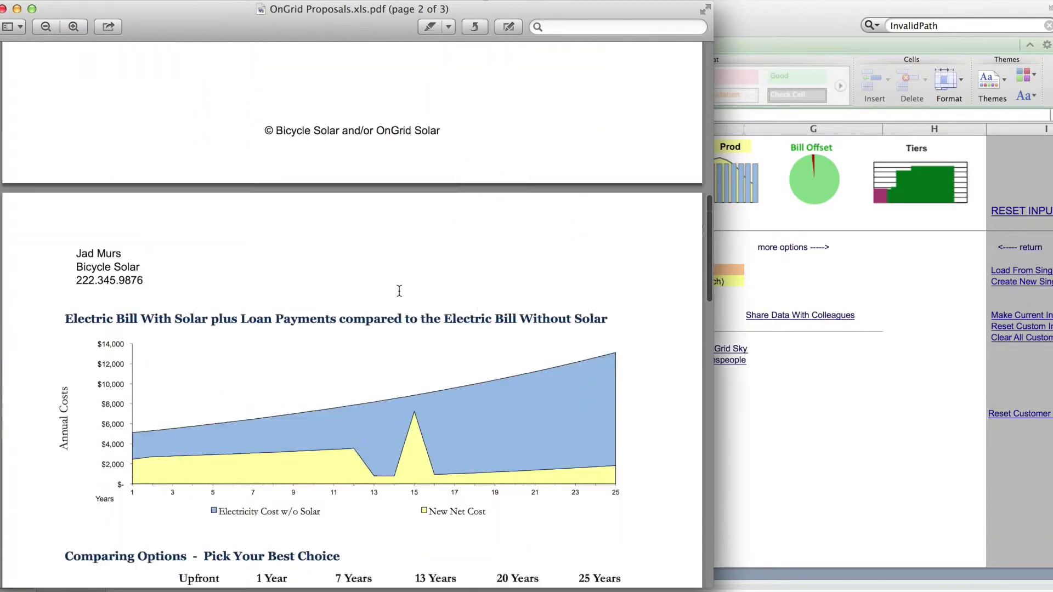
{"action": "scroll", "coordinate": [399, 291], "scroll_direction": "down", "scroll_amount": 8}
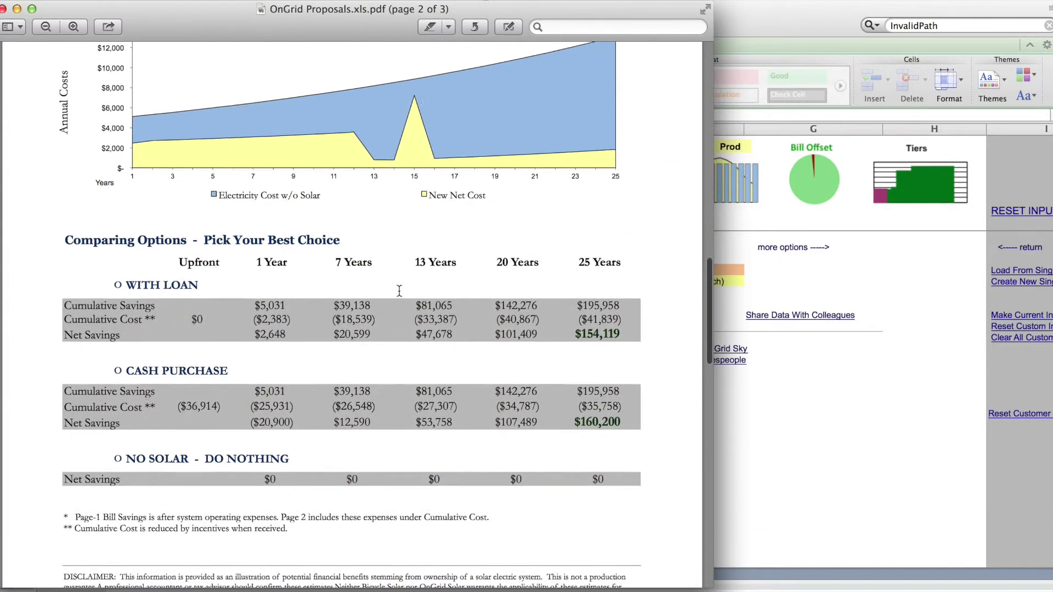
{"action": "scroll", "coordinate": [399, 291], "scroll_direction": "down", "scroll_amount": 3}
{"action": "scroll", "coordinate": [399, 291], "scroll_direction": "up", "scroll_amount": 10}
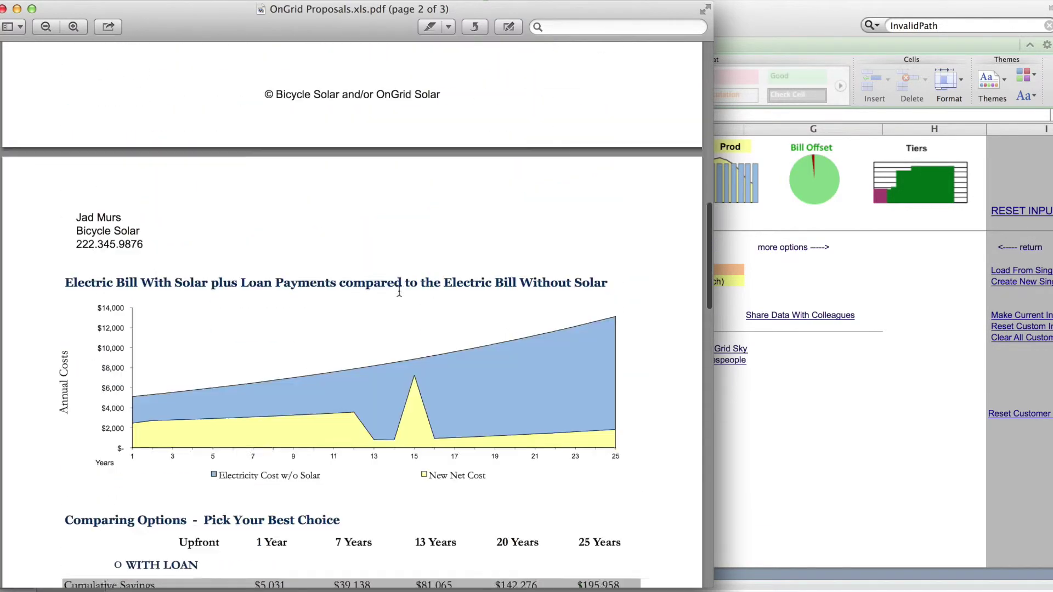